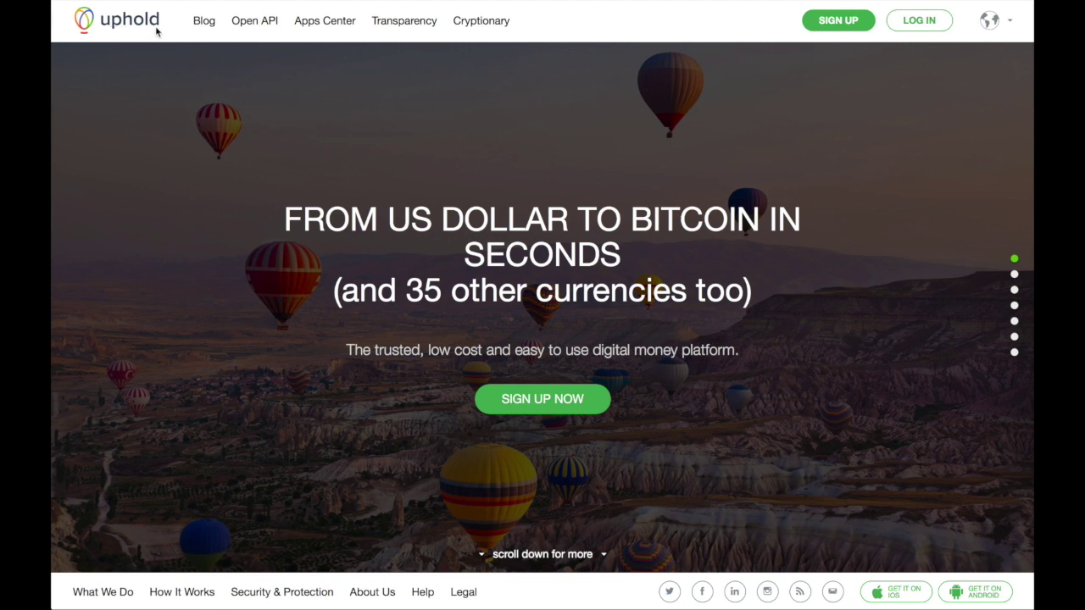
Open the Join Uphold sign-up form from the homepage's SIGN UP button
click(842, 22)
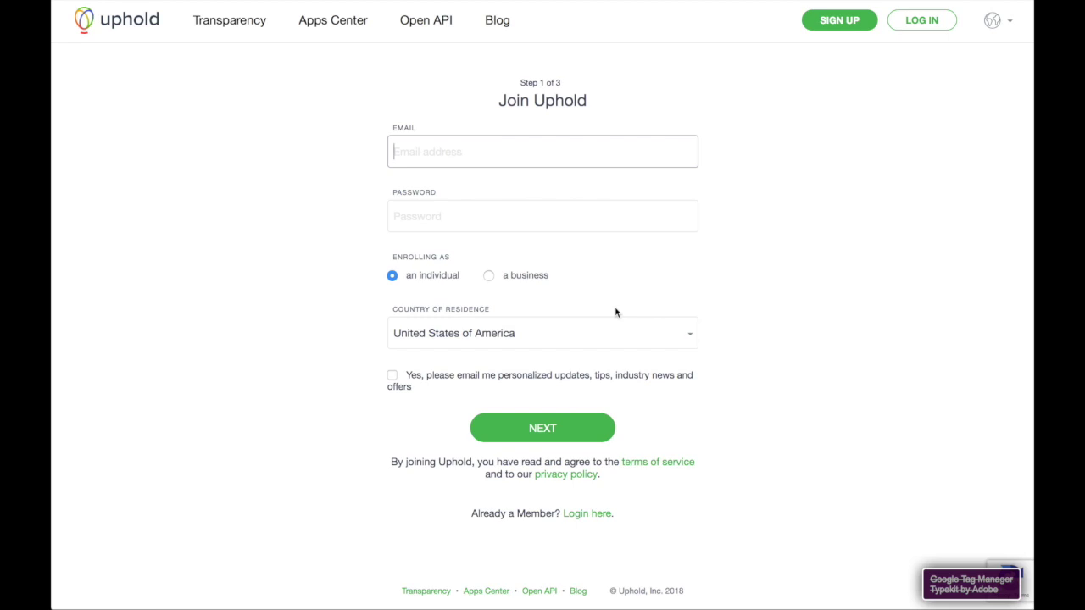
Enter the account e-mail, paste a strong password and submit sign-up step 1
click(482, 156)
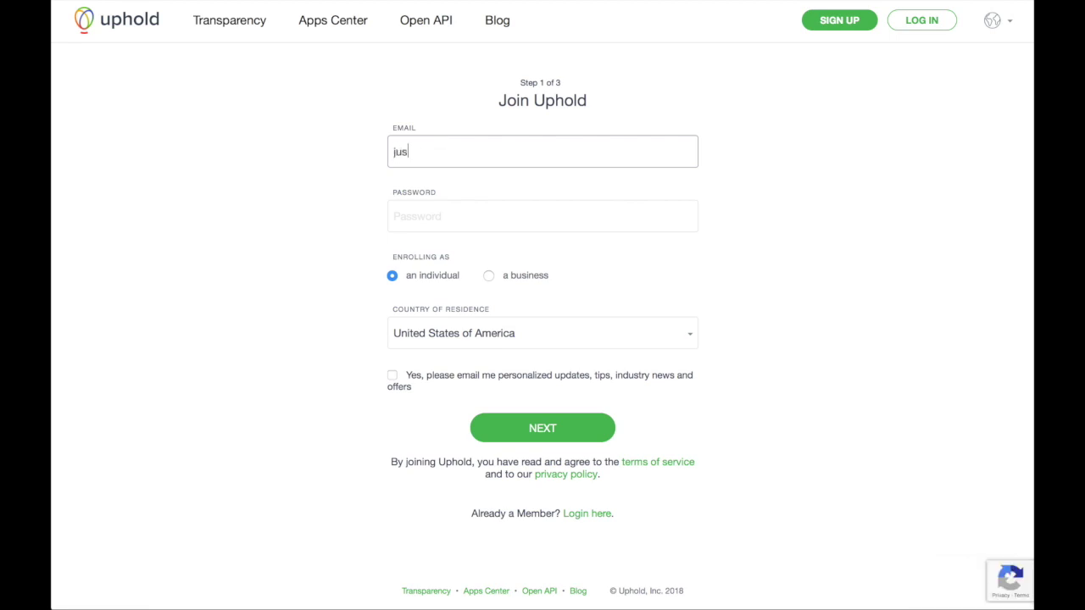
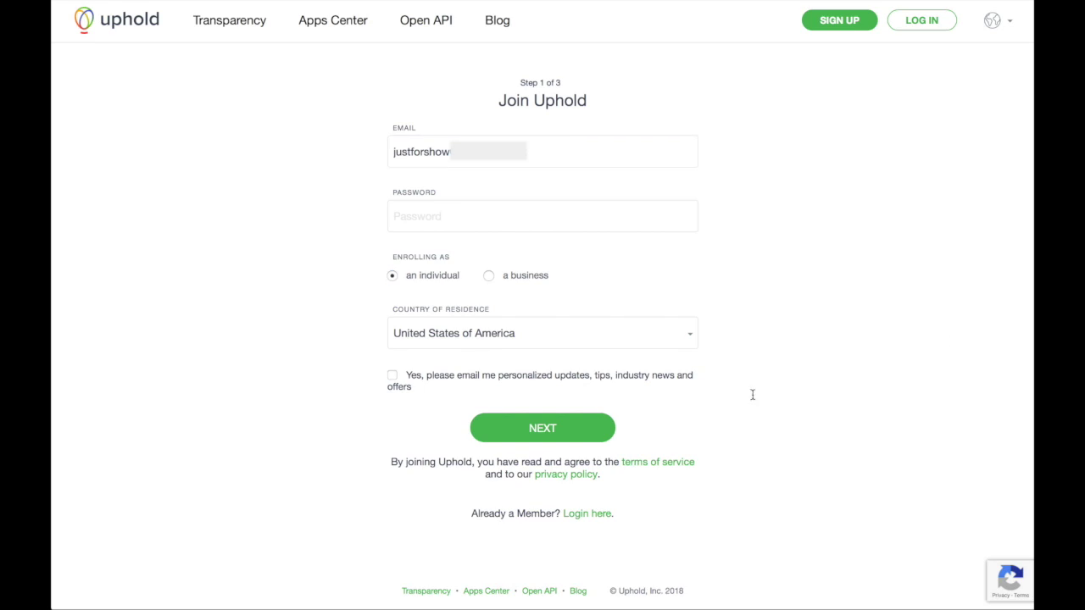
click(488, 227)
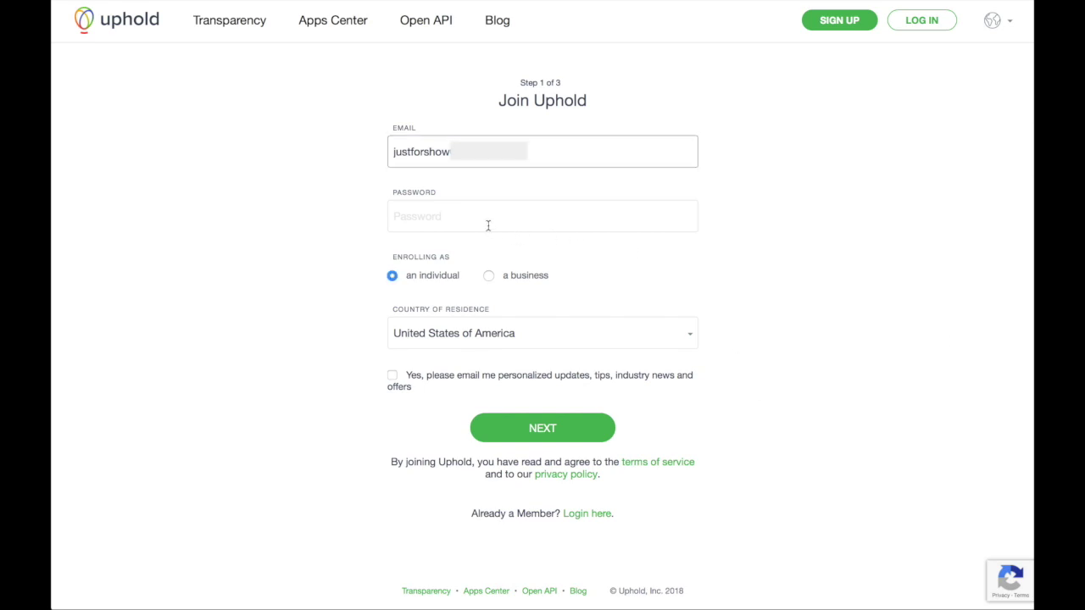
click(477, 219)
key(super+v)
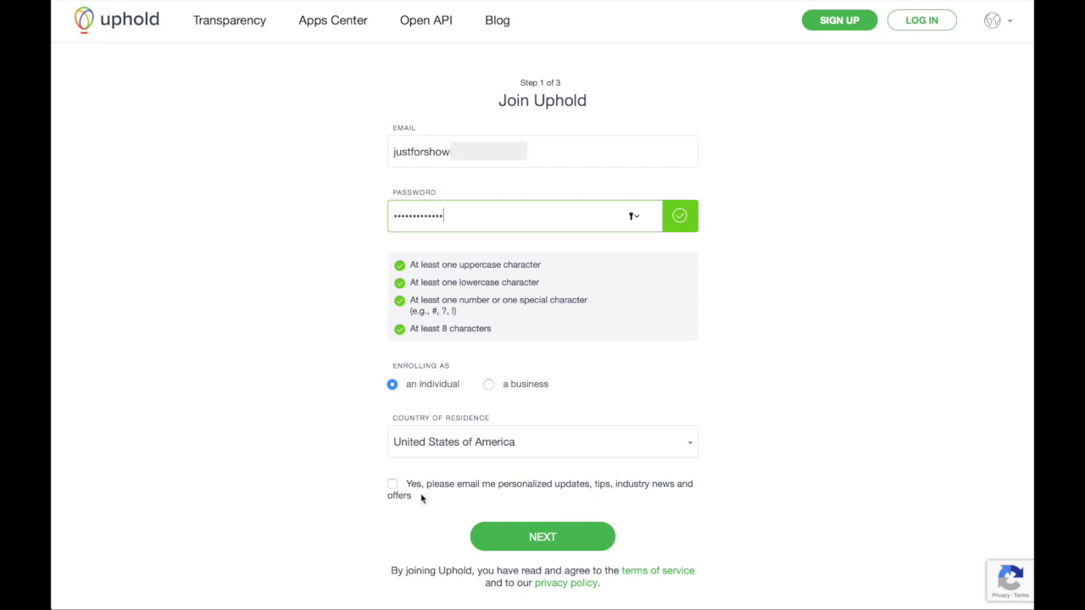
click(539, 537)
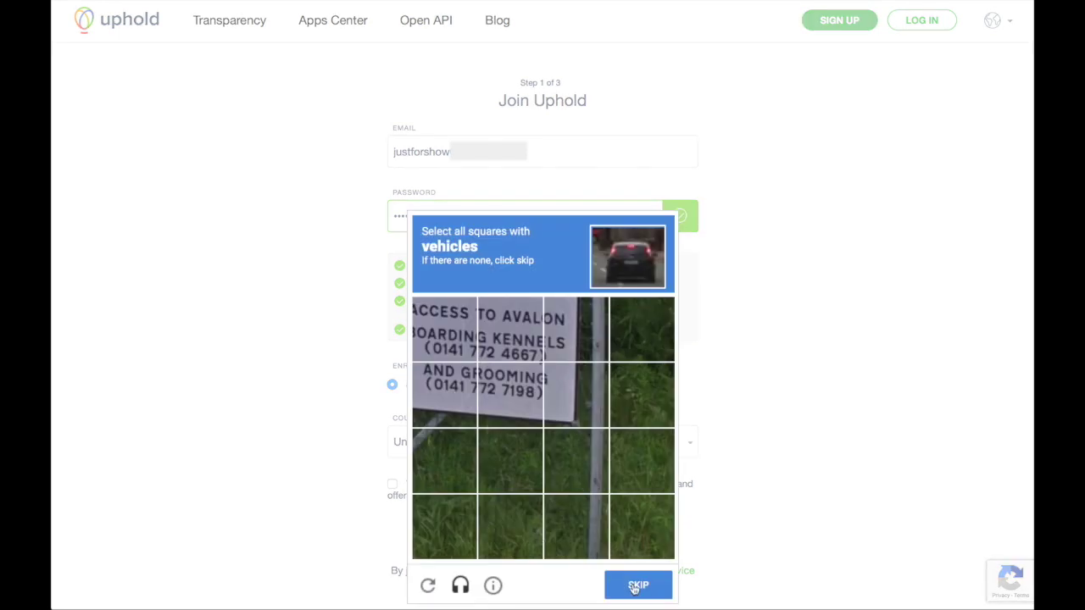
Skip the vehicles captcha and verify the four street-sign tiles
click(636, 587)
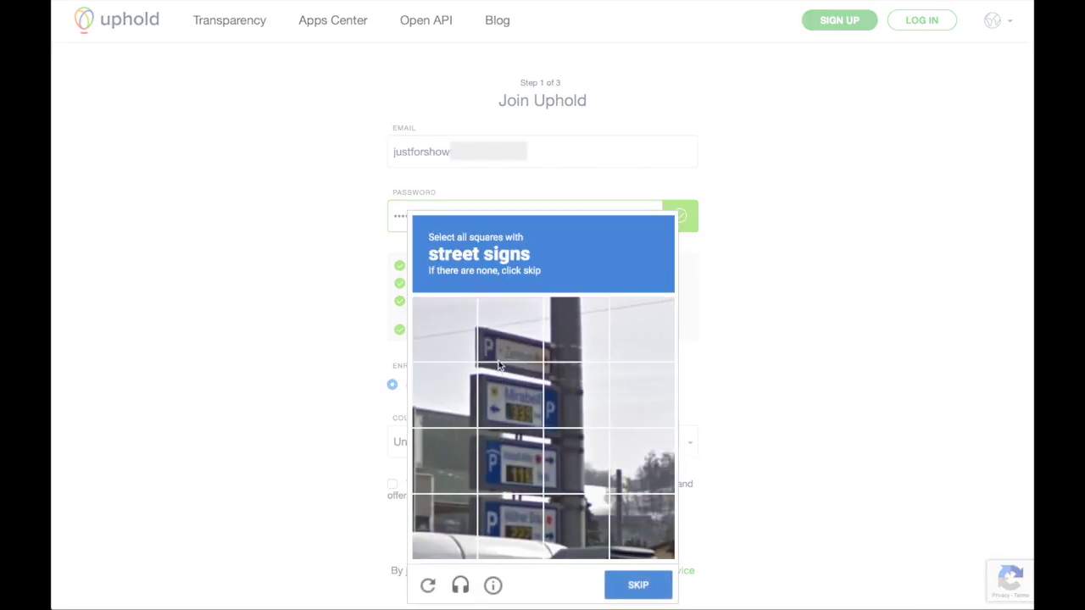
click(503, 351)
click(513, 408)
click(515, 472)
click(518, 519)
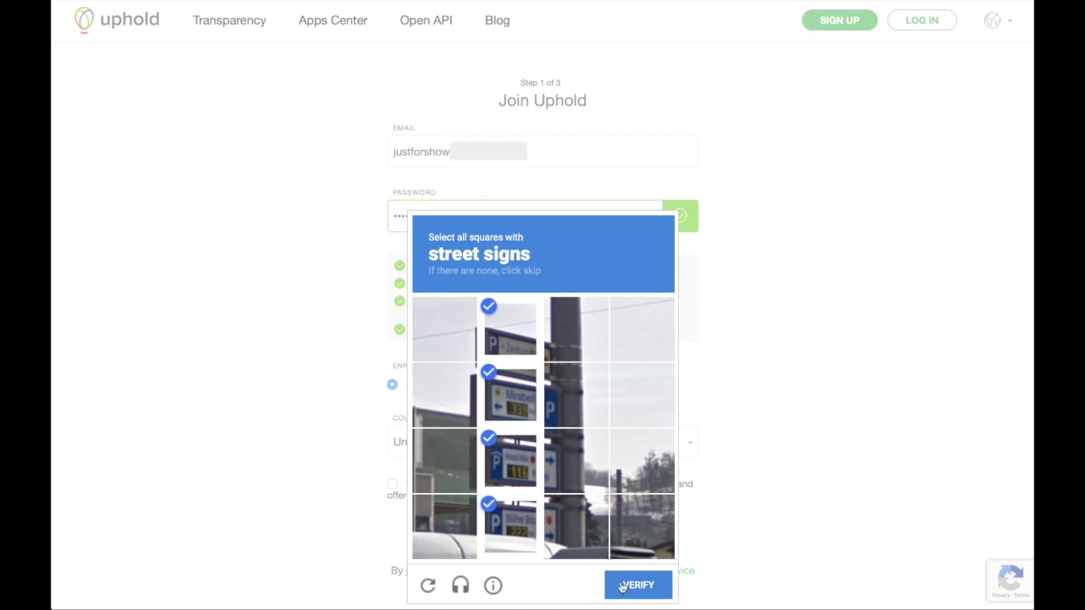
click(622, 587)
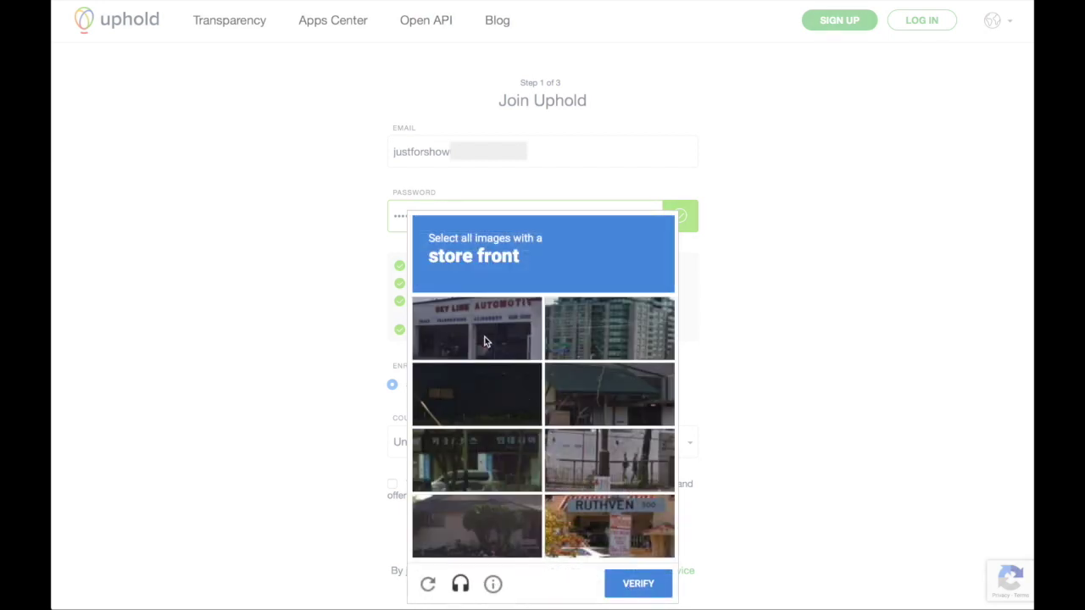
Verify the three store-front images and resubmit the first sign-up step
click(484, 342)
click(596, 522)
click(517, 446)
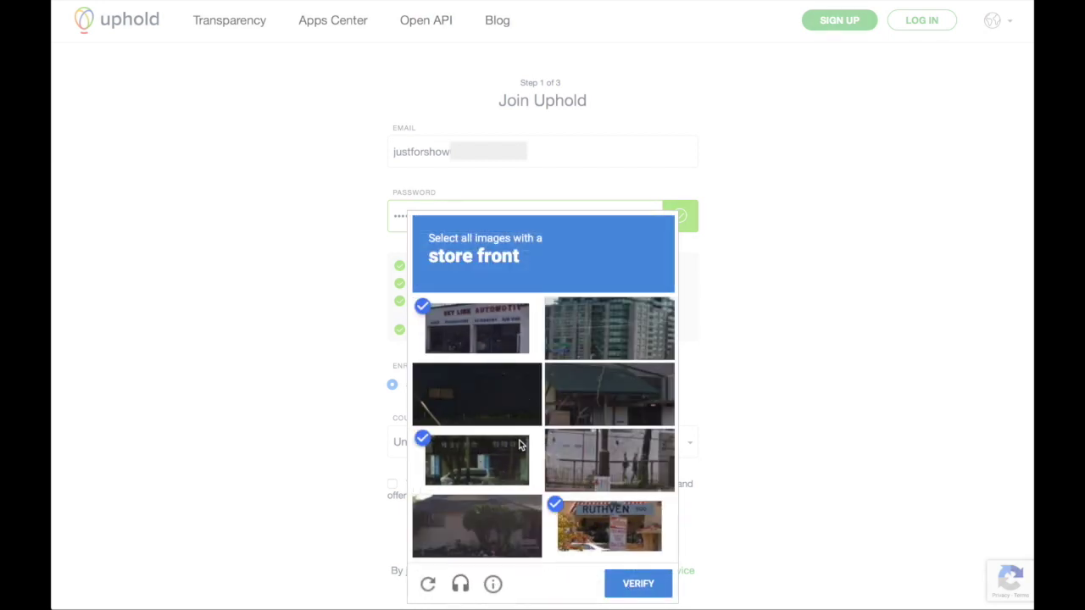
click(631, 584)
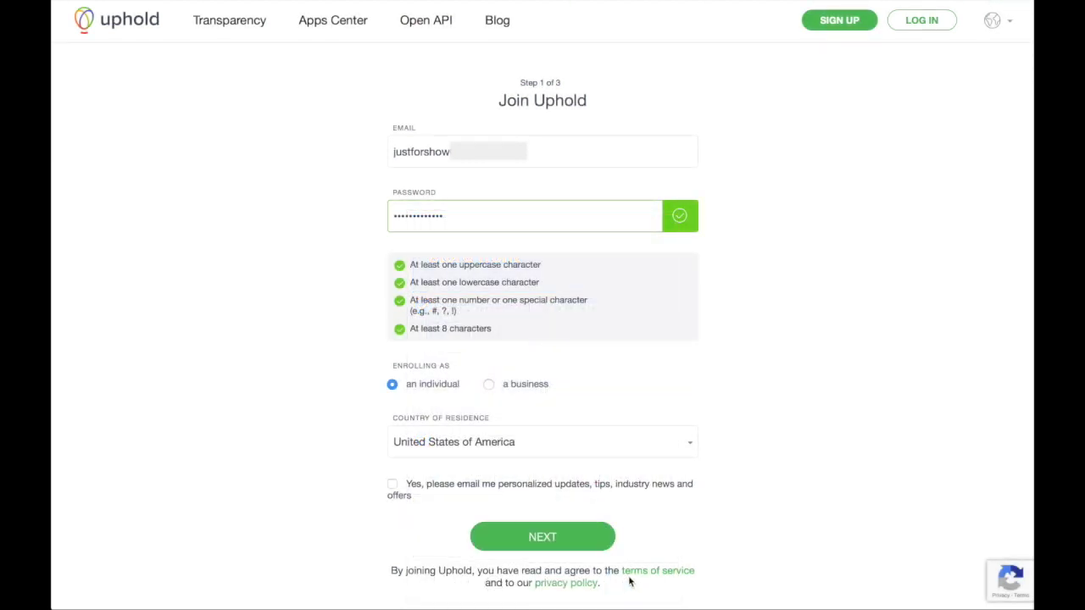
click(546, 536)
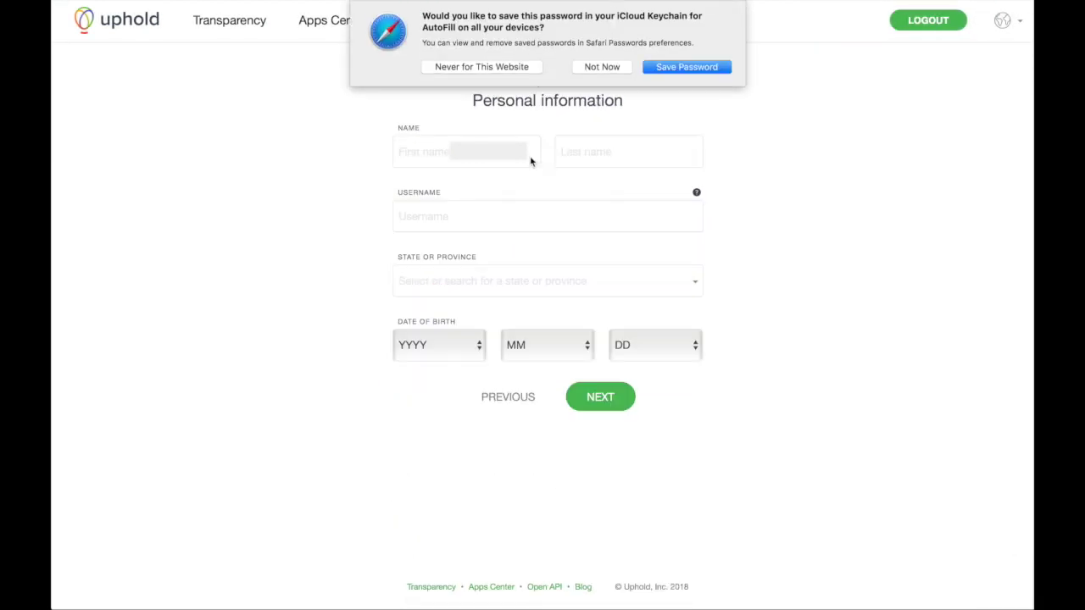
Decline saving the password, then enter the first name, last name and username
click(504, 69)
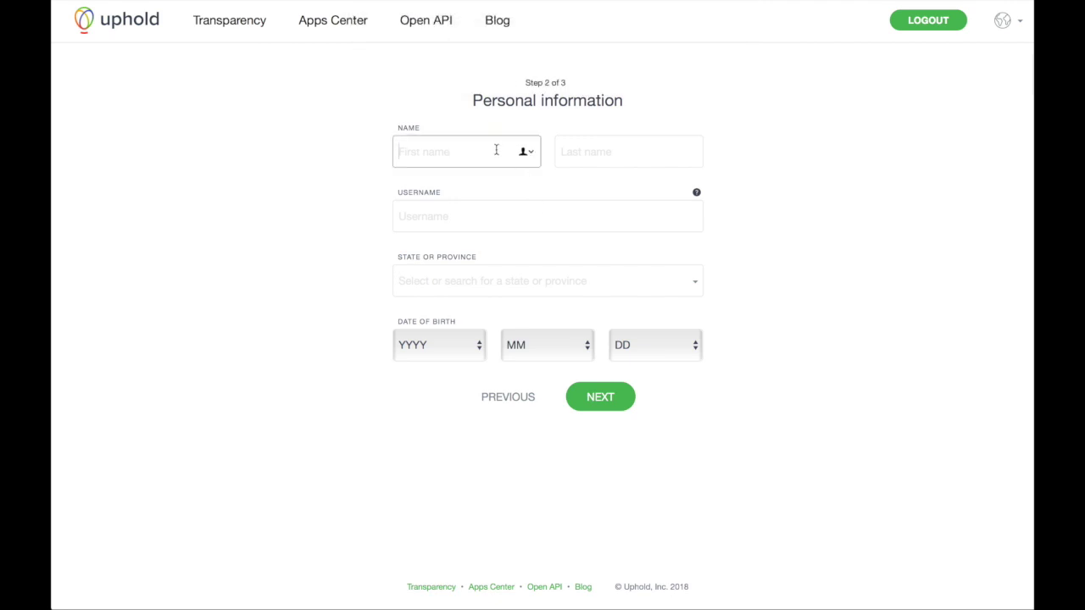
key(Tab)
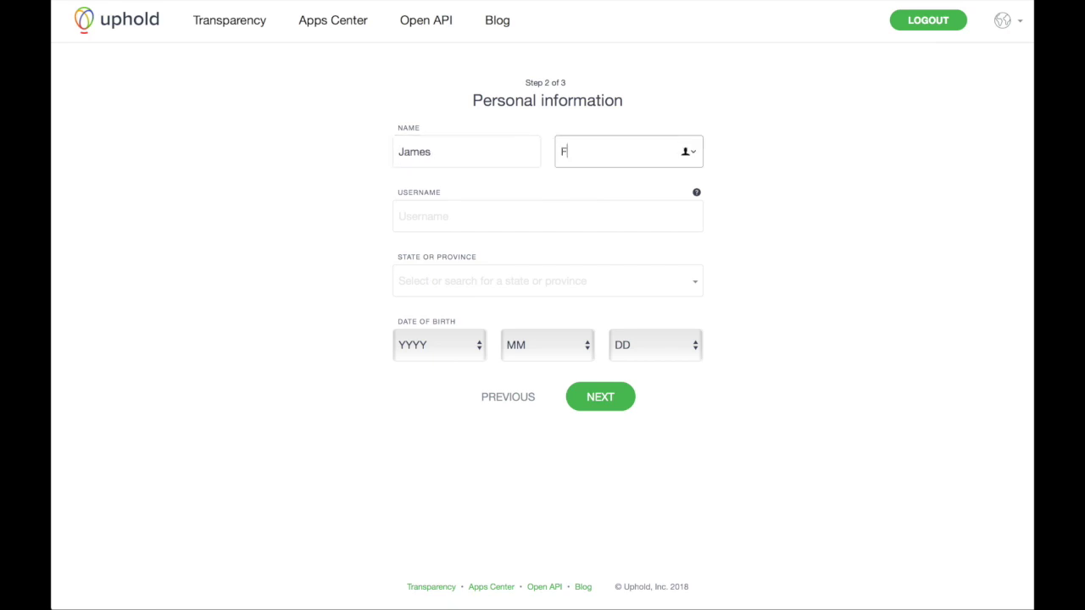
click(464, 217)
text(justforshow)
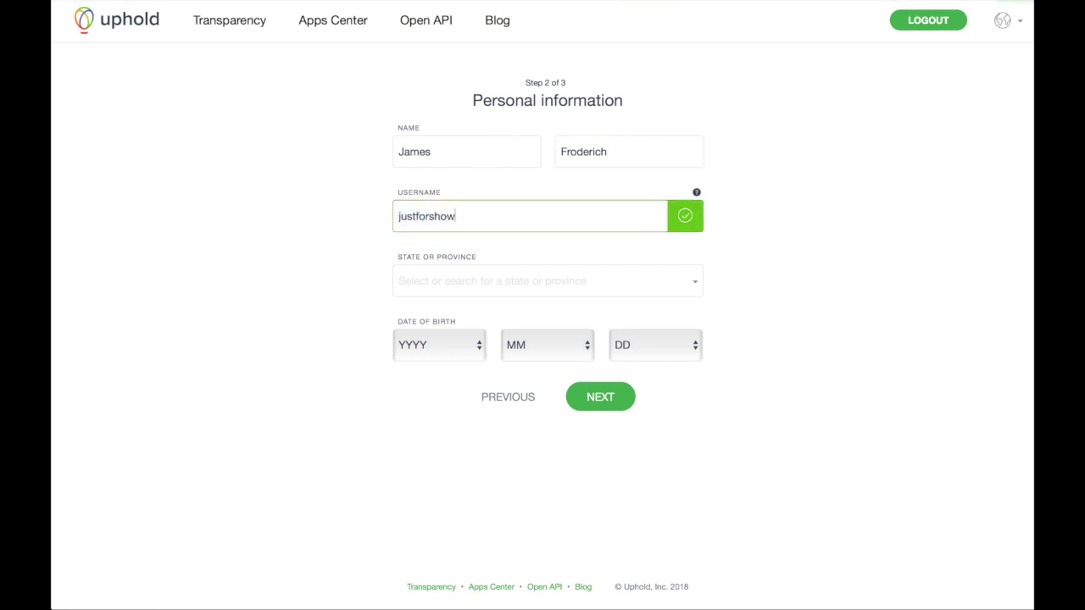
Choose Colorado as the state, set birth date 1980-1-1, and submit
click(469, 281)
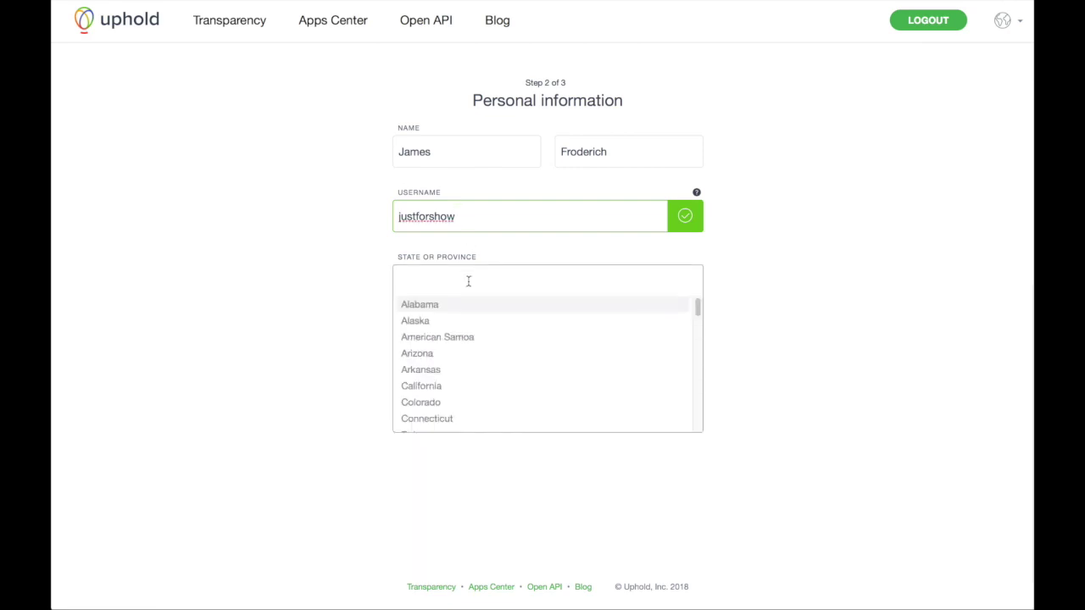
click(440, 403)
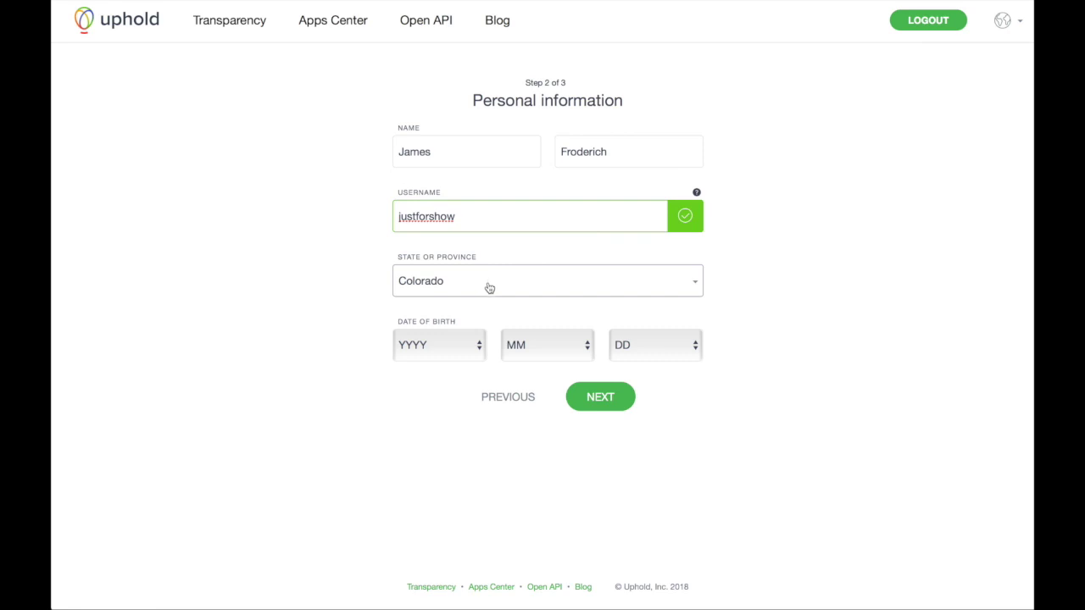
click(480, 350)
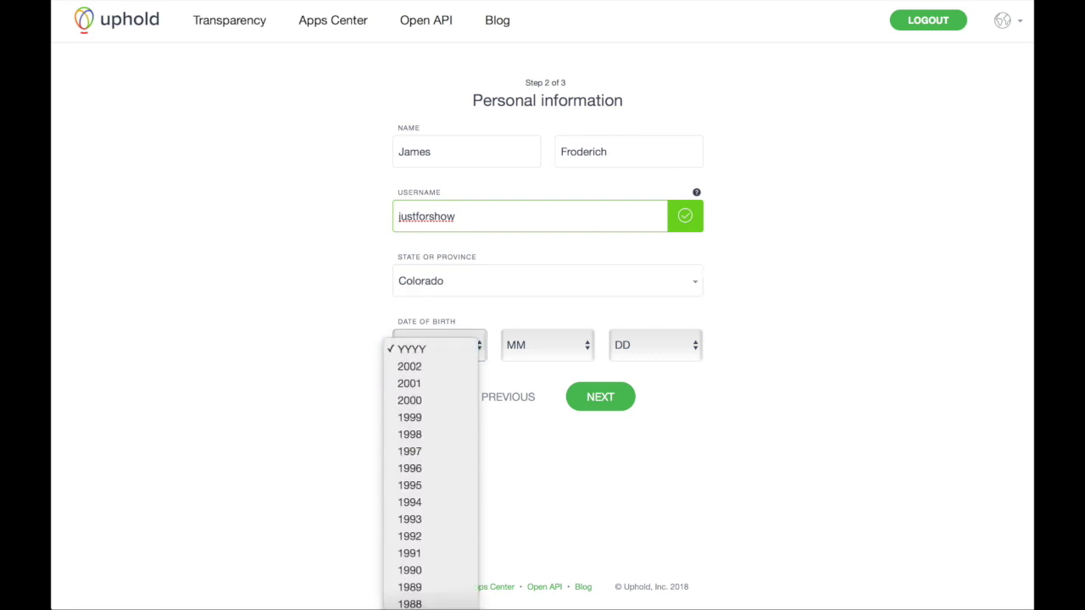
click(449, 607)
click(566, 342)
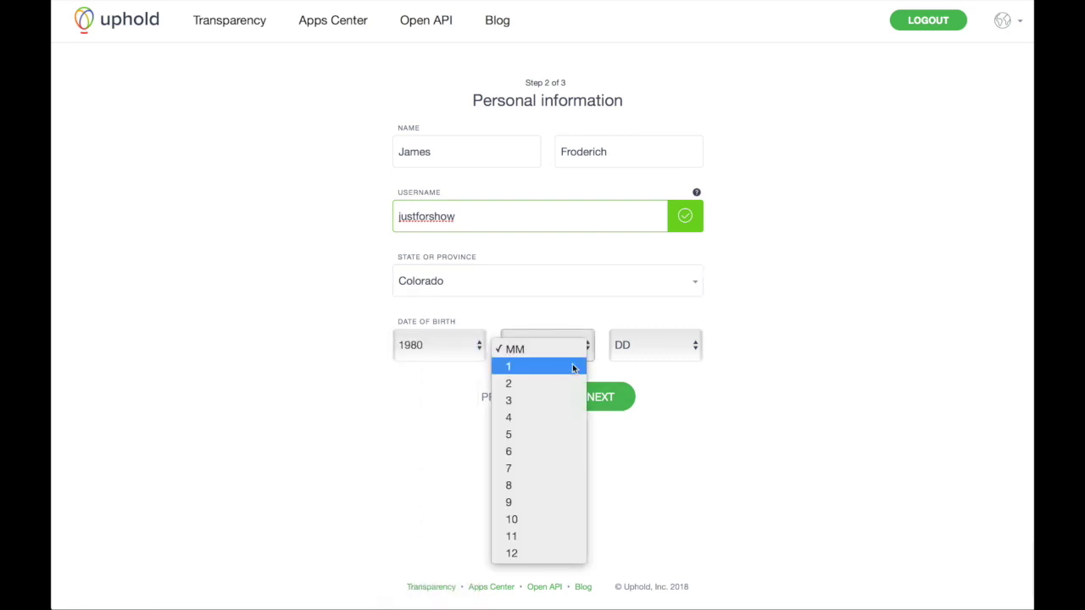
click(572, 366)
click(628, 356)
click(628, 361)
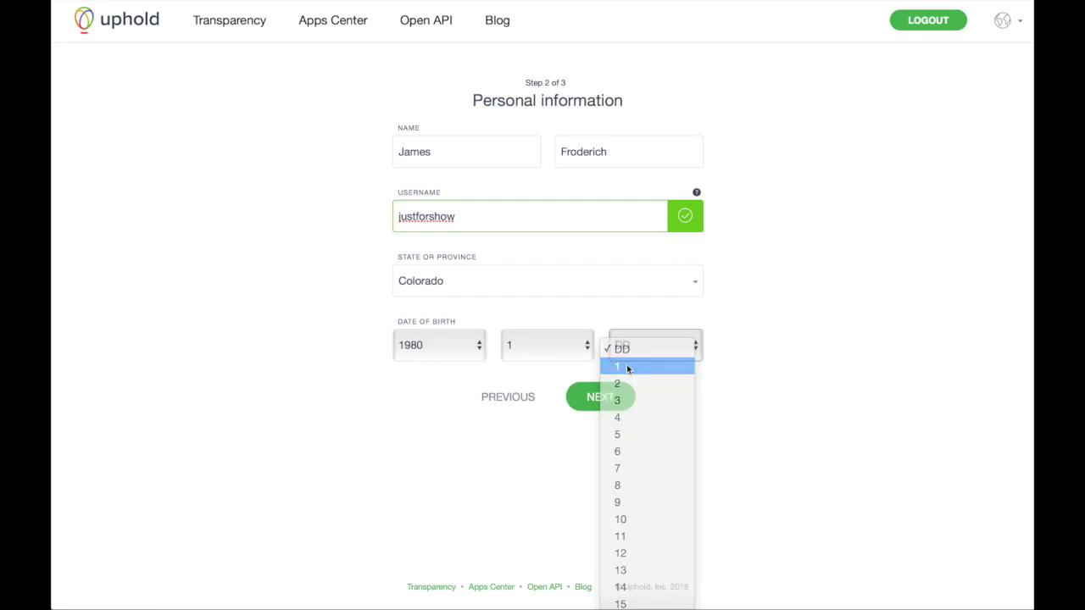
click(586, 407)
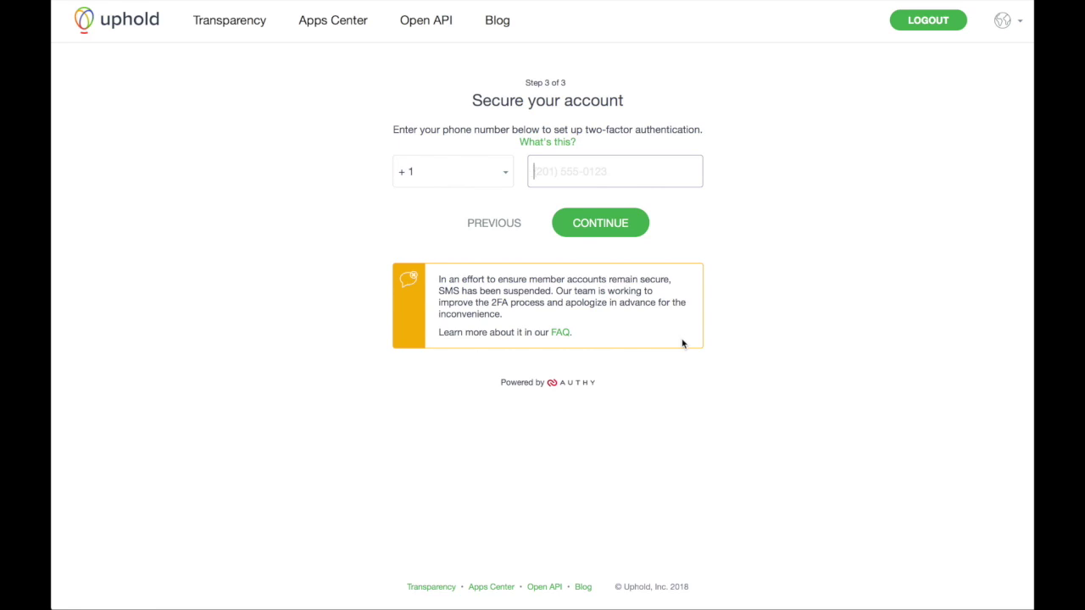
Enter the phone number and submit it for two-factor authentication
text(72)
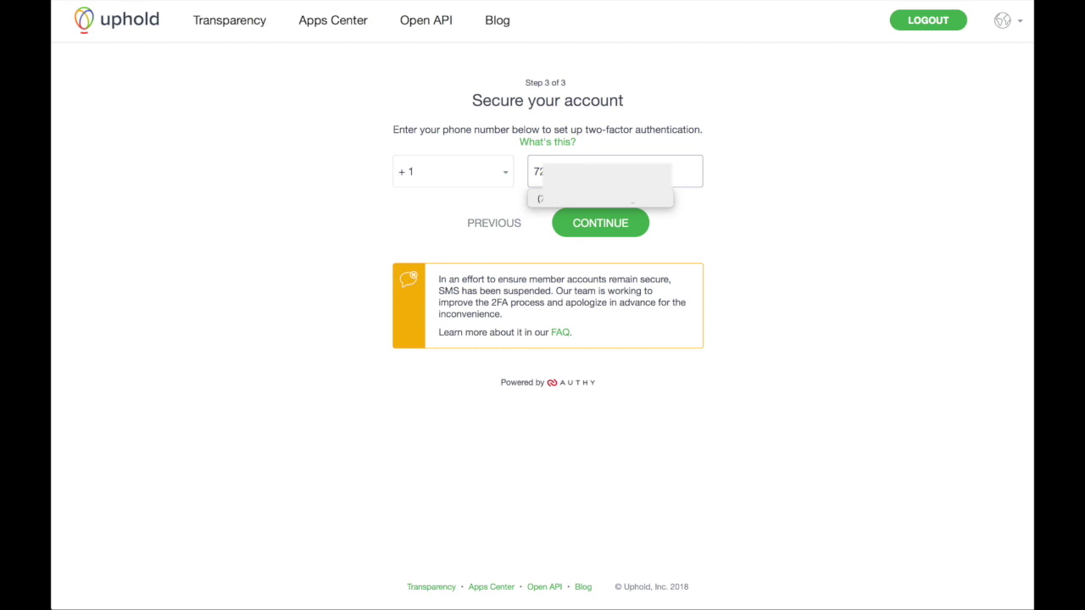
click(568, 303)
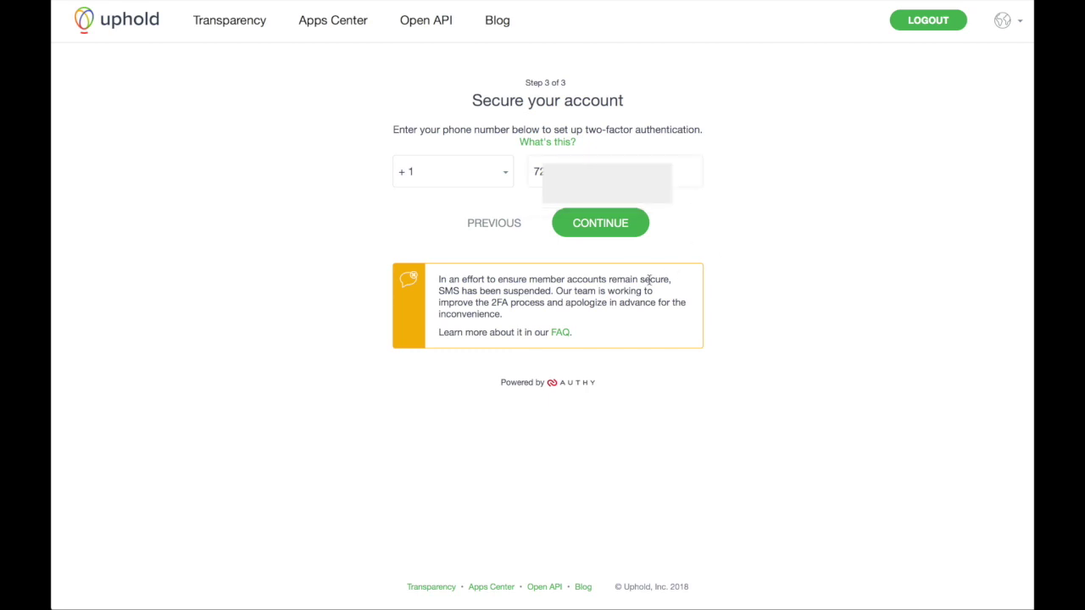
click(602, 231)
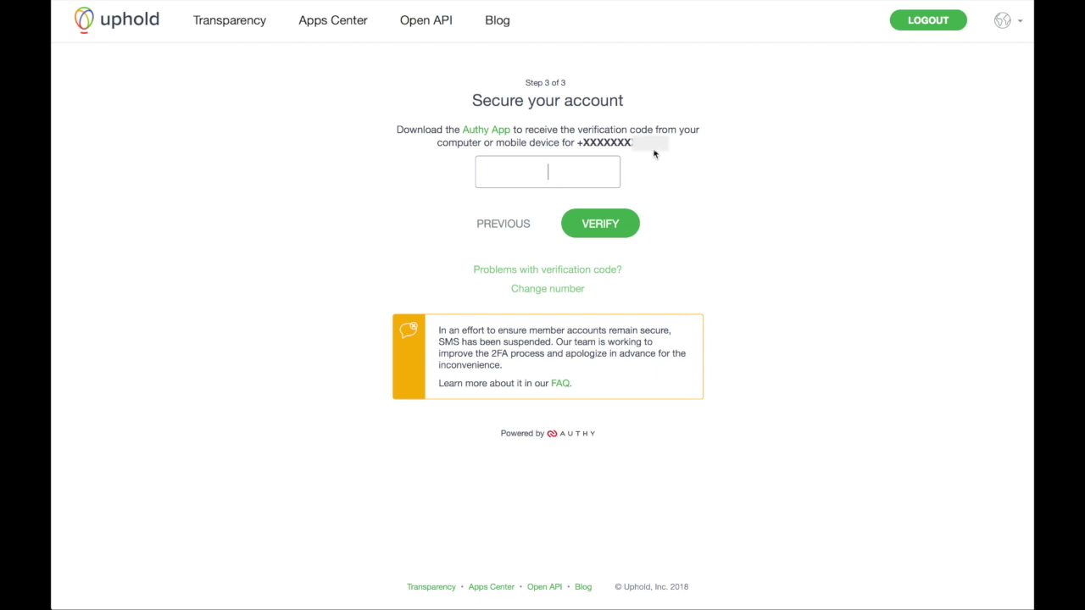
Follow the 'Authy App' link in the two-factor instructions to the Authy website
click(486, 134)
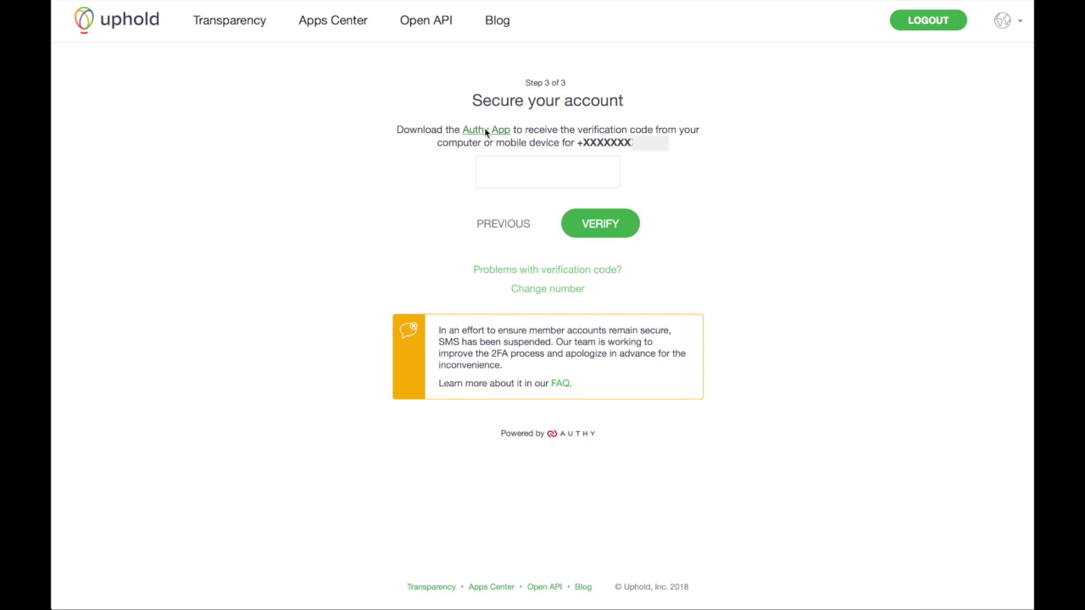
click(485, 131)
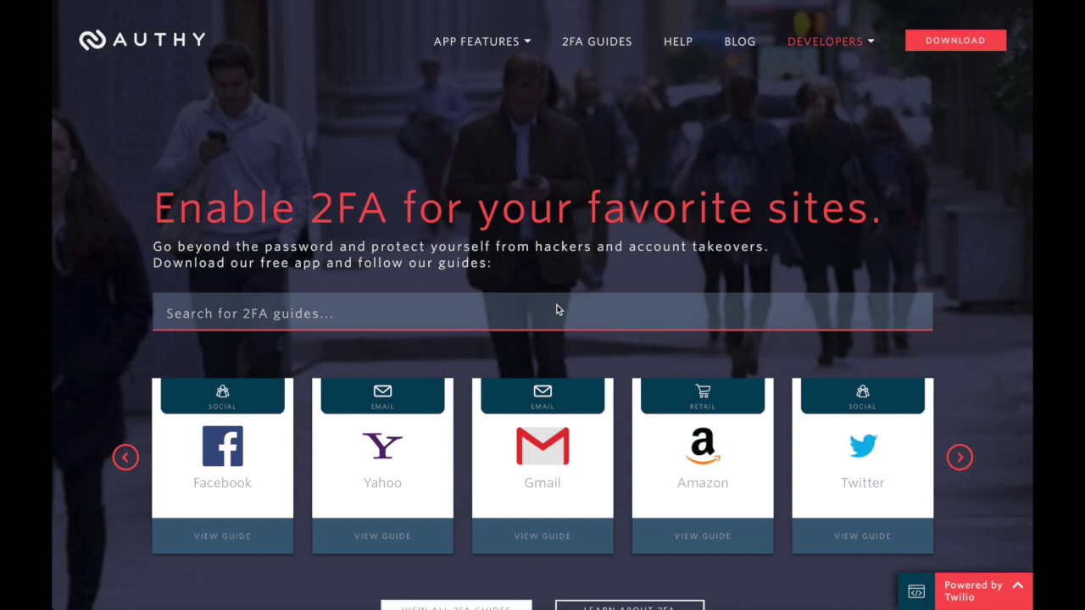
Browse the Authy Download page's options, keeping macOS as the direct-download OS
click(949, 46)
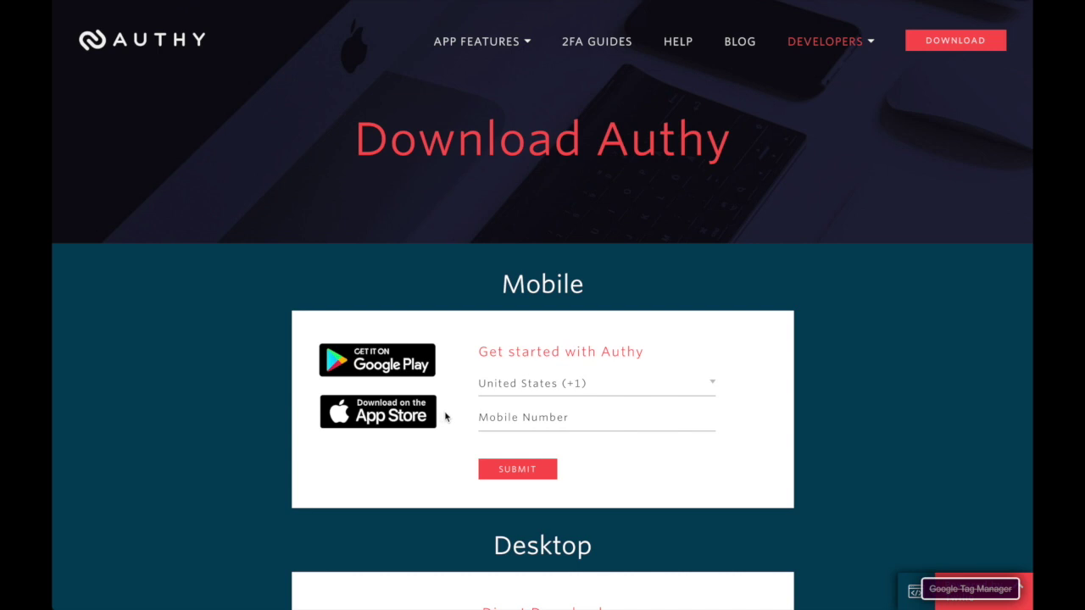
scroll(826, 452, down, 3)
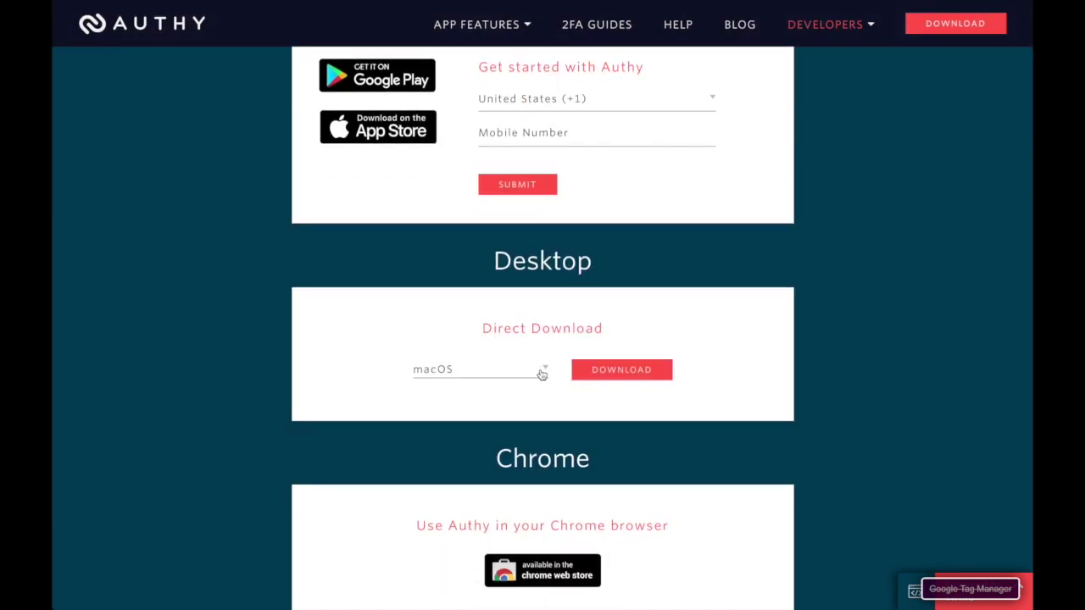
click(543, 372)
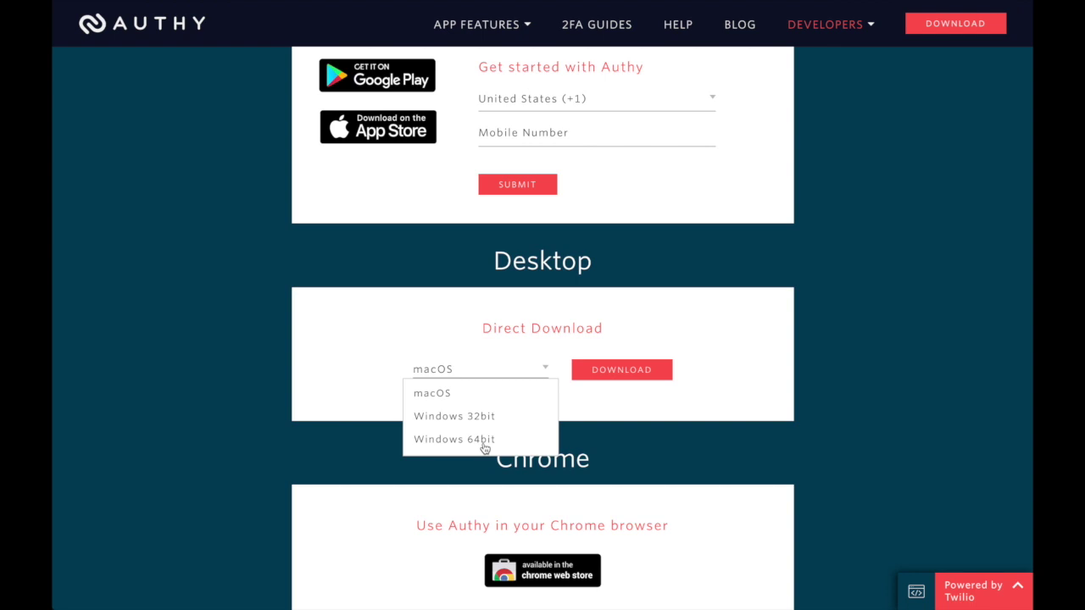
click(783, 467)
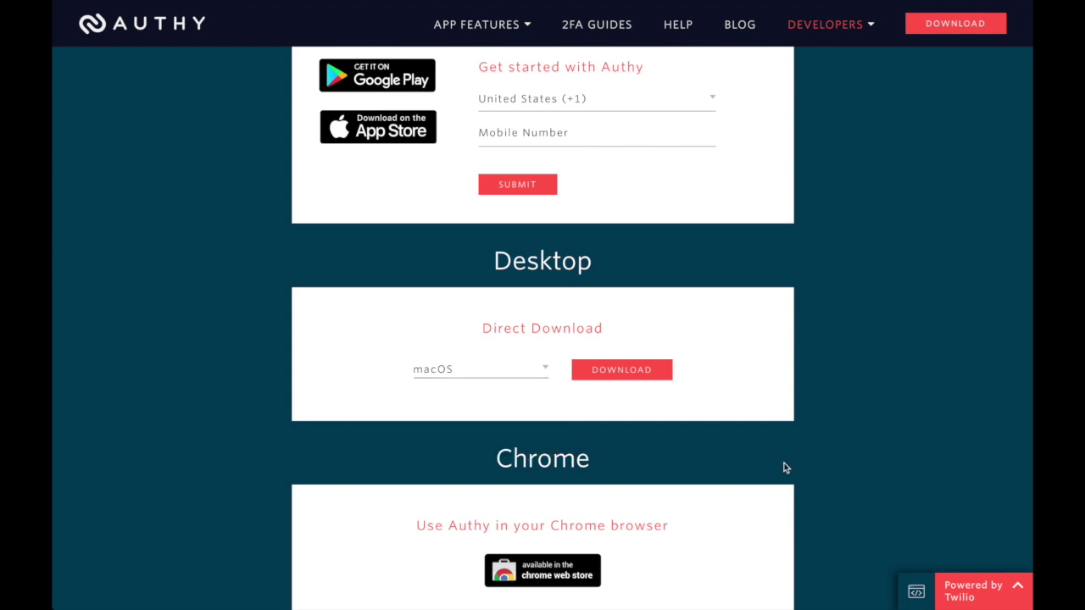
scroll(784, 468, down, 1)
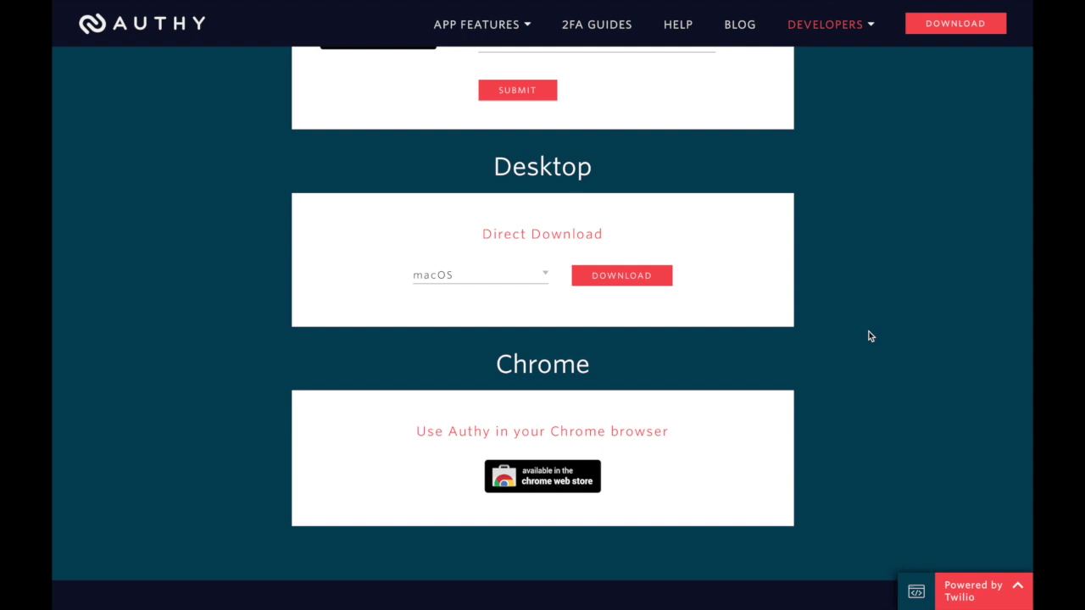
scroll(870, 336, up, 3)
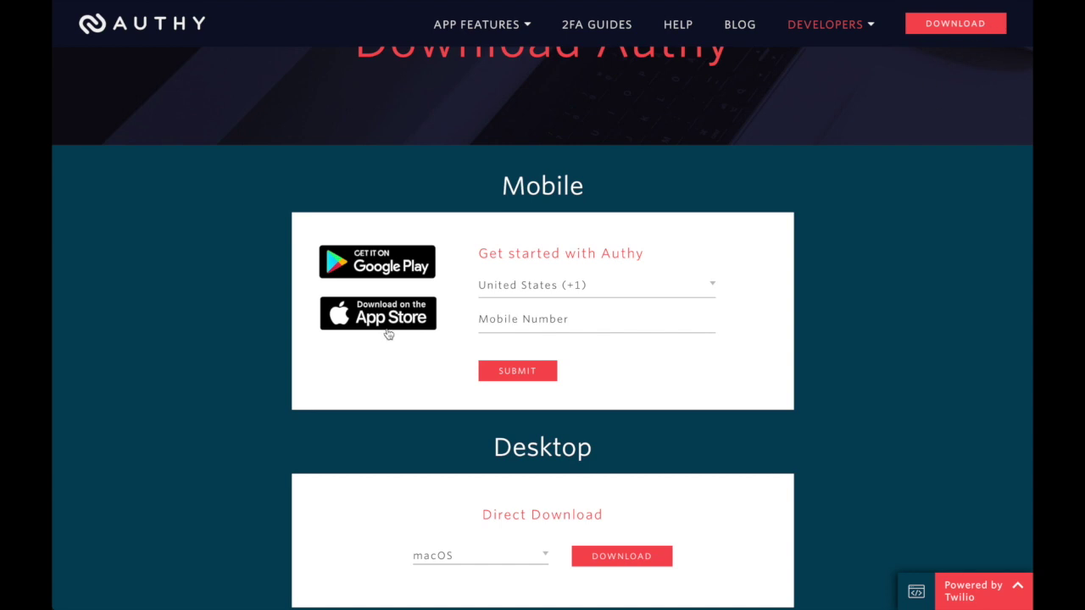
scroll(388, 334, down, 3)
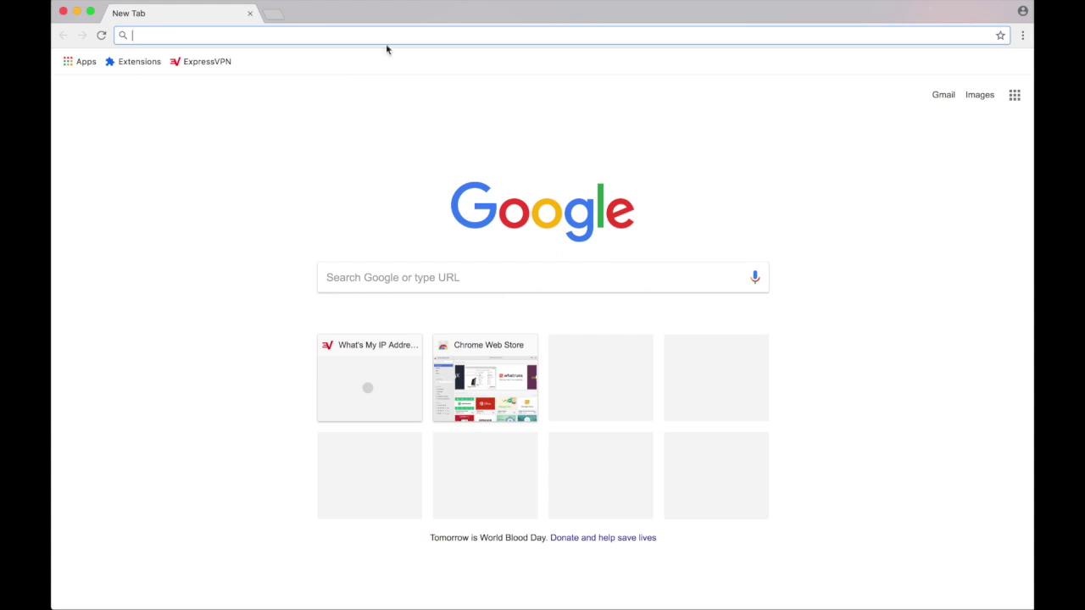
Load Authy's Chrome Web Store page and add the Authy app to Chrome
text(https://chrome.google.com/webstore/detail/authy/gaedmjdfmmahhbjefcbgaolhhanlaolb?hl=en)
key(Return)
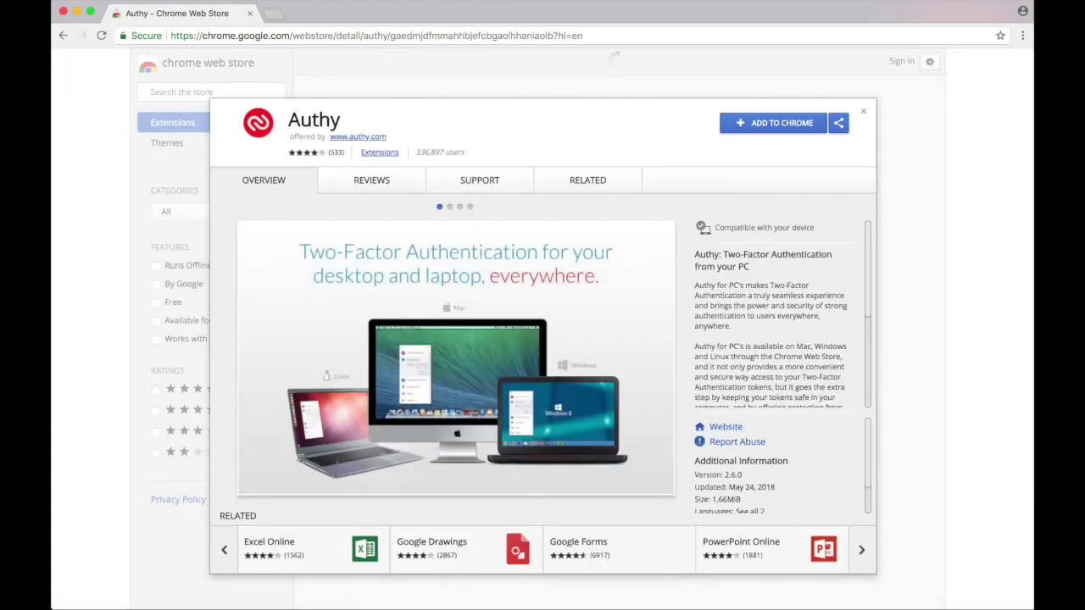
click(747, 127)
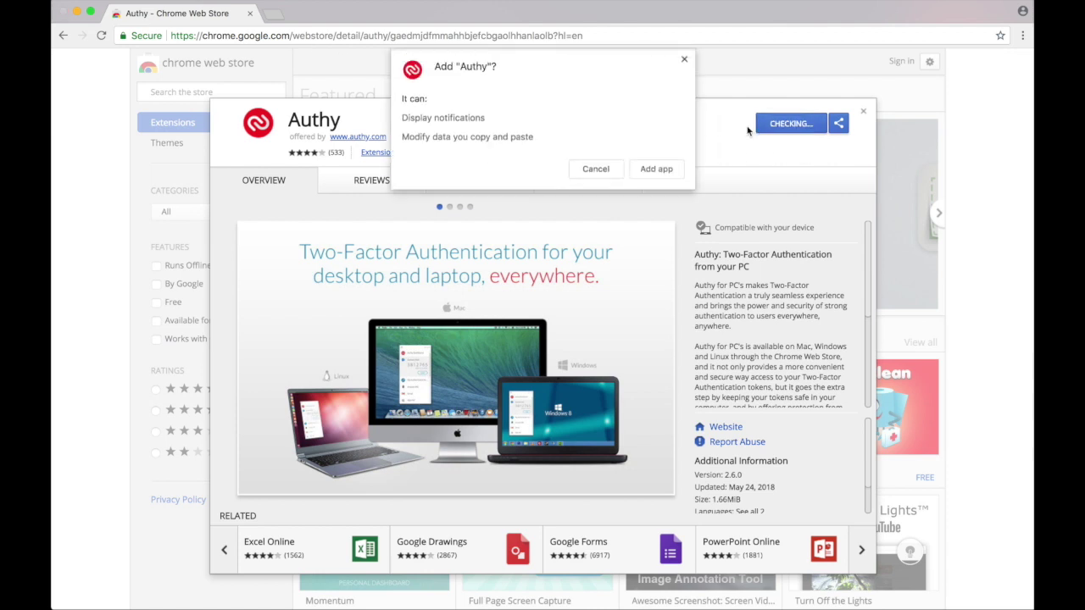
click(663, 169)
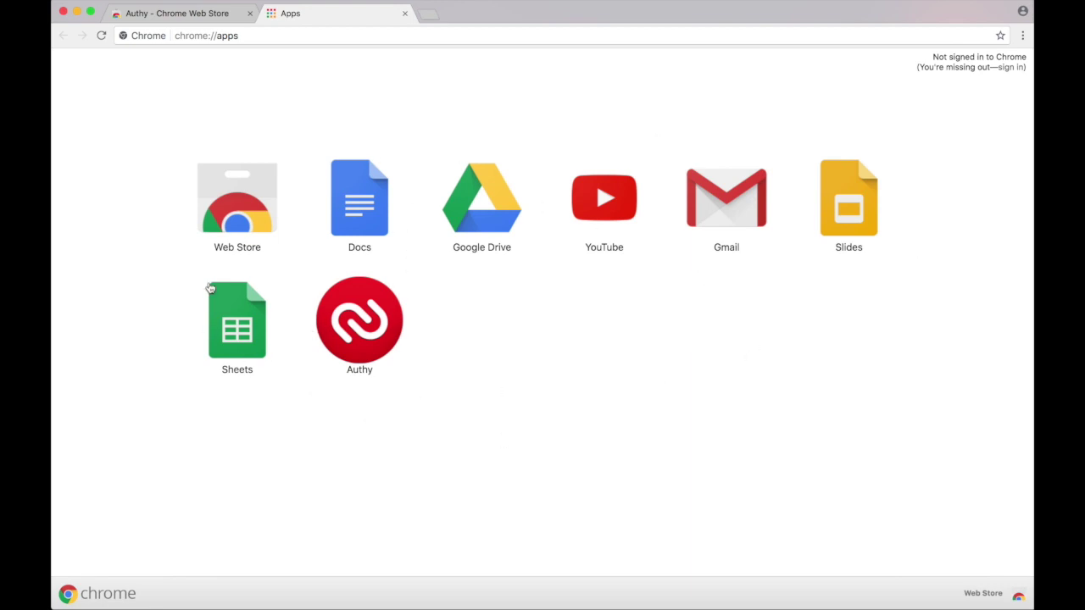
Show the installed Chrome apps from the Apps bookmark in a new tab
click(426, 15)
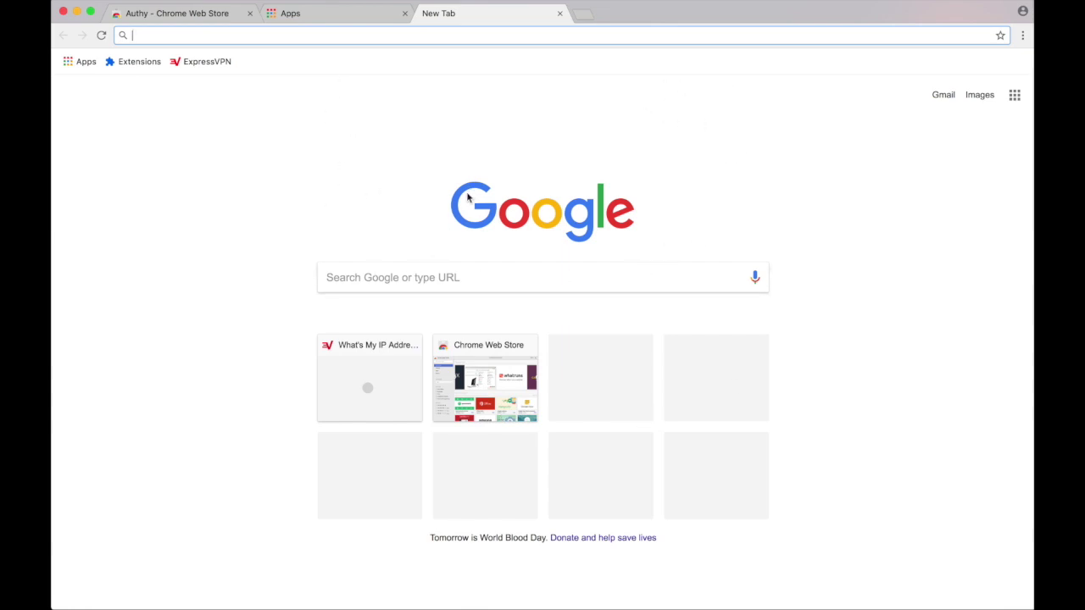
drag(467, 198, 471, 203)
click(79, 65)
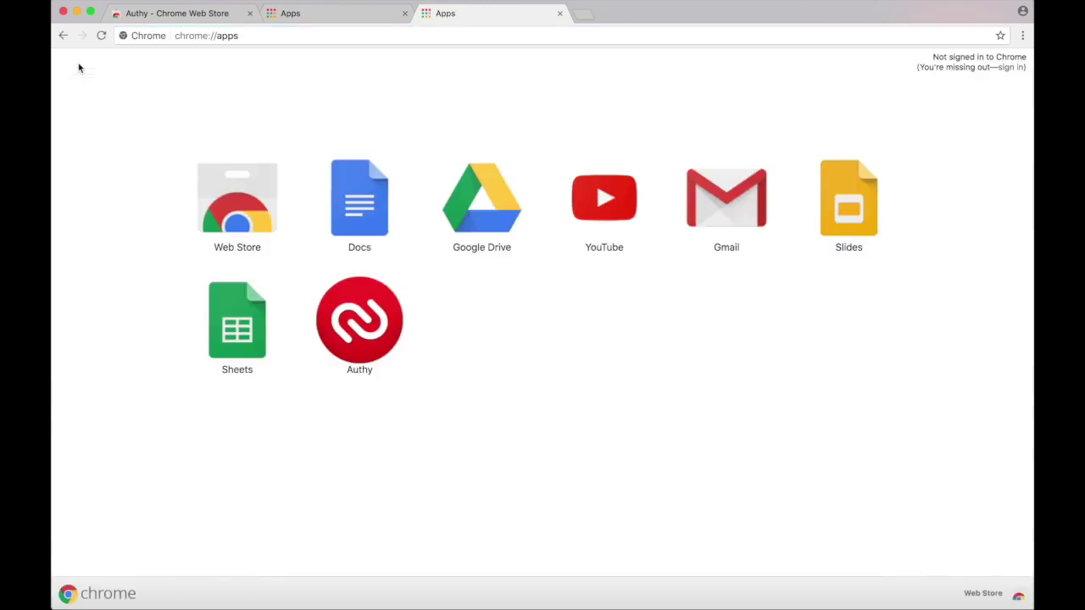
Toggle the bookmarks bar's Apps shortcut off and back on, returning to the Apps page
click(581, 17)
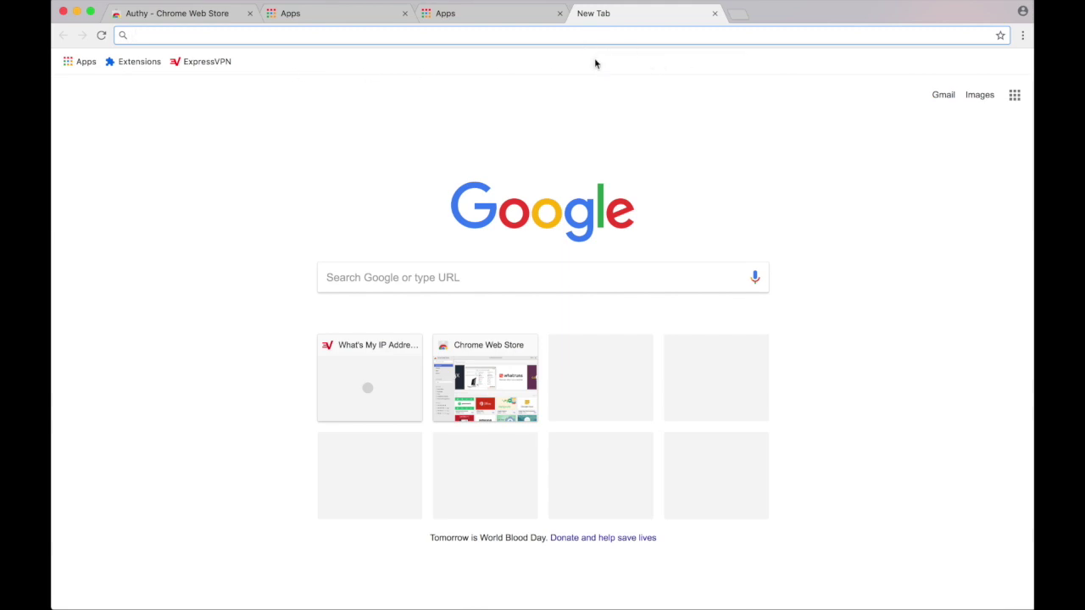
right_click(596, 57)
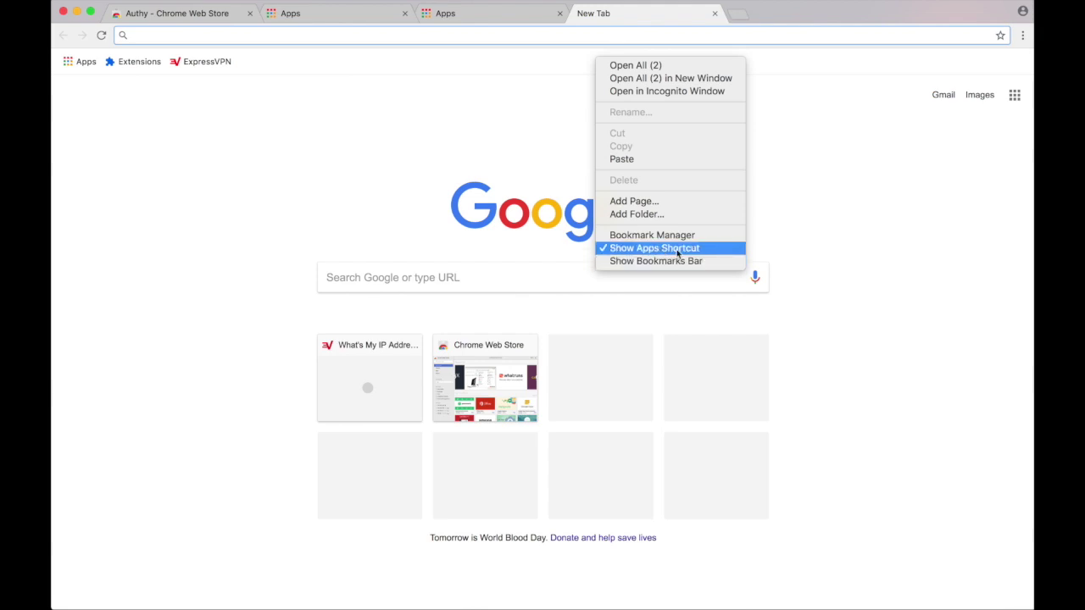
click(674, 250)
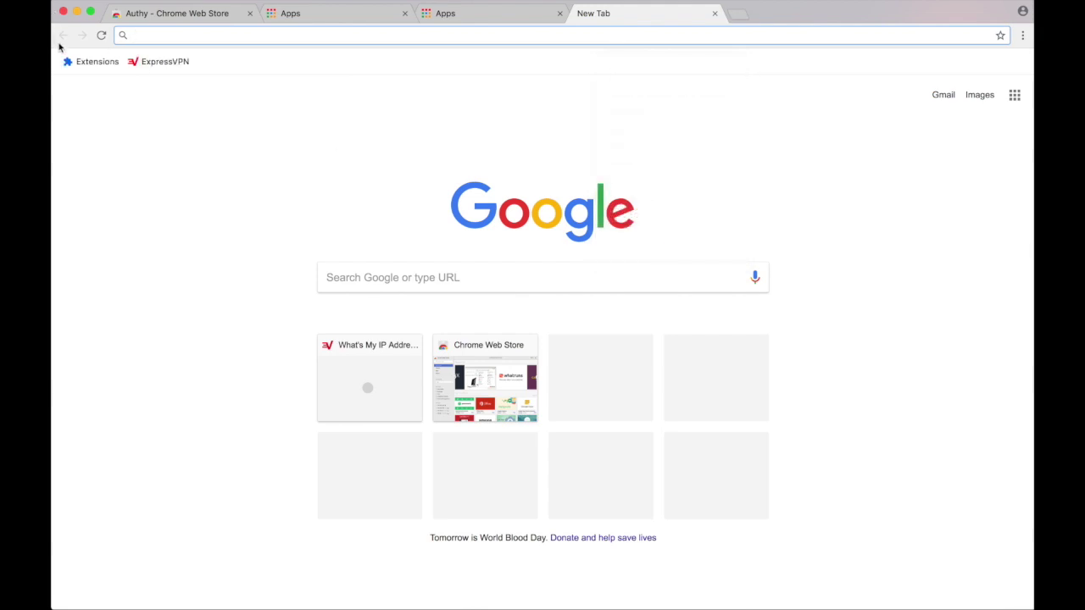
right_click(301, 61)
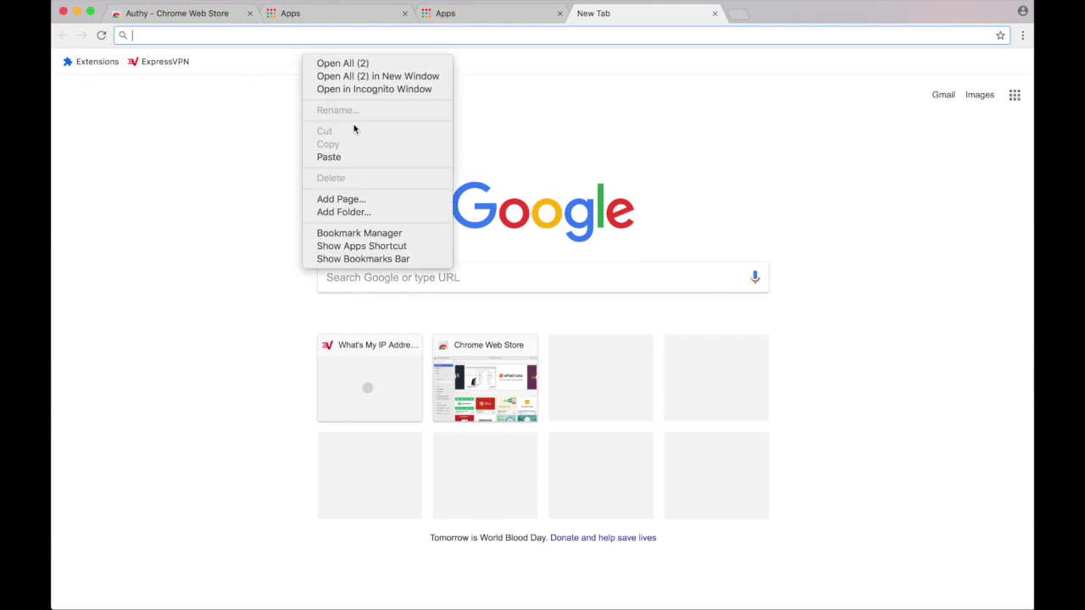
click(378, 244)
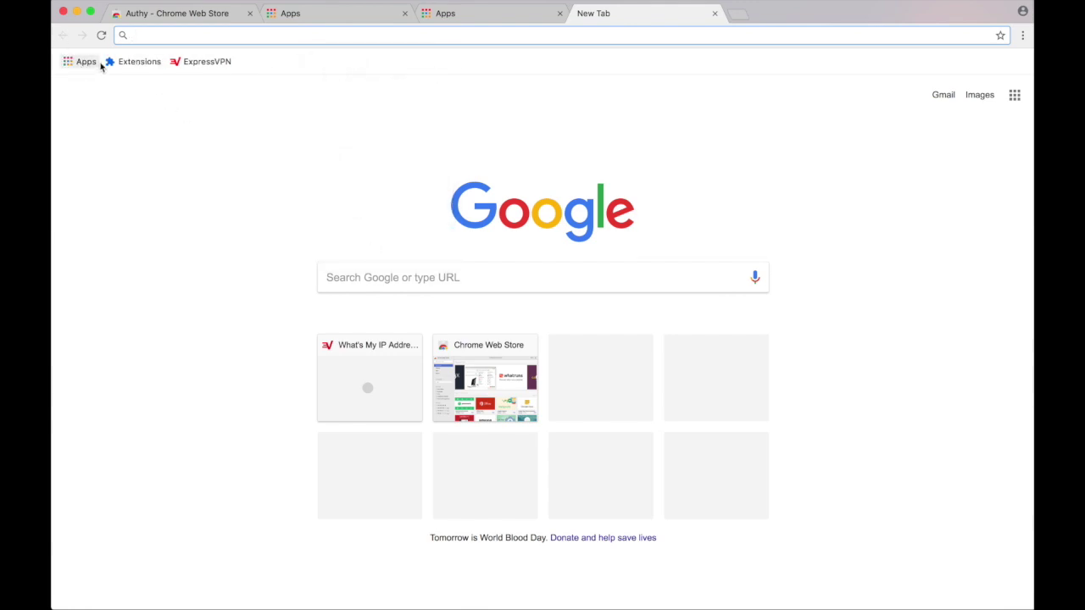
click(325, 20)
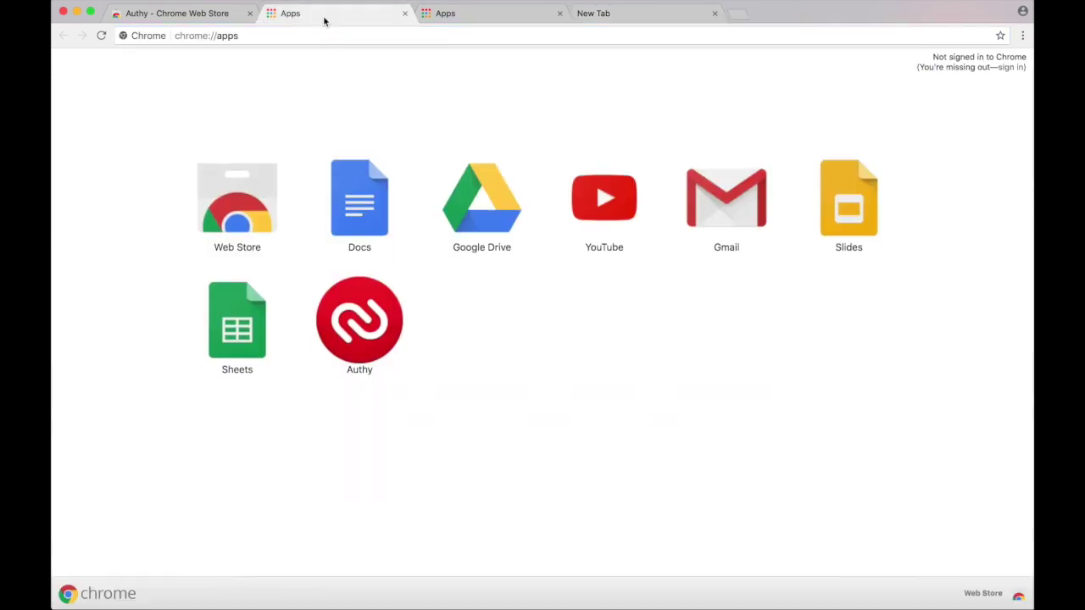
Launch Authy from the Apps page and submit the cellphone number
click(356, 322)
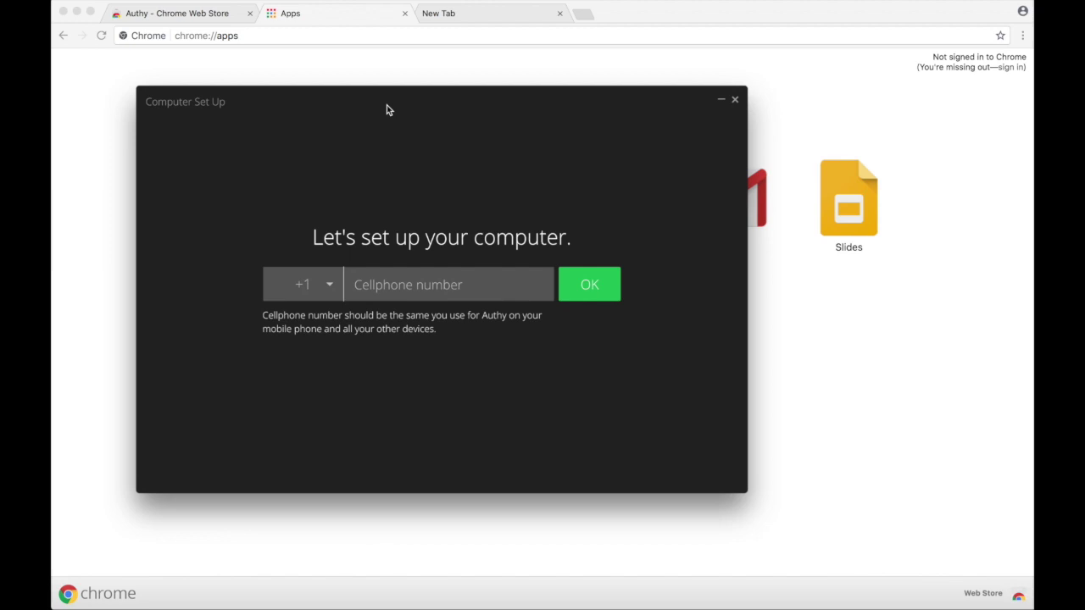
drag(385, 110, 481, 125)
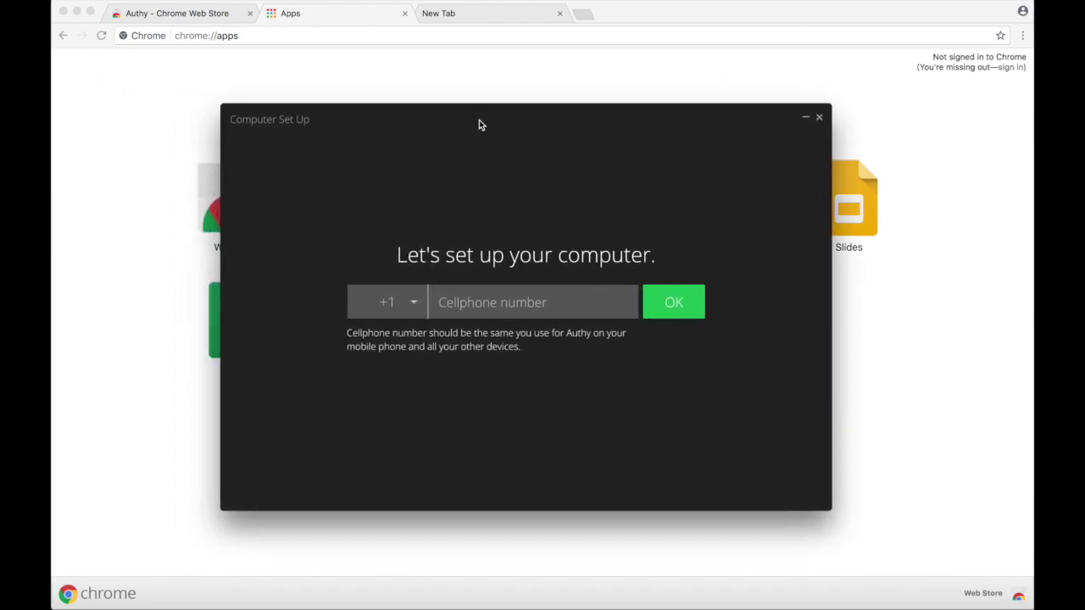
click(482, 297)
text(72)
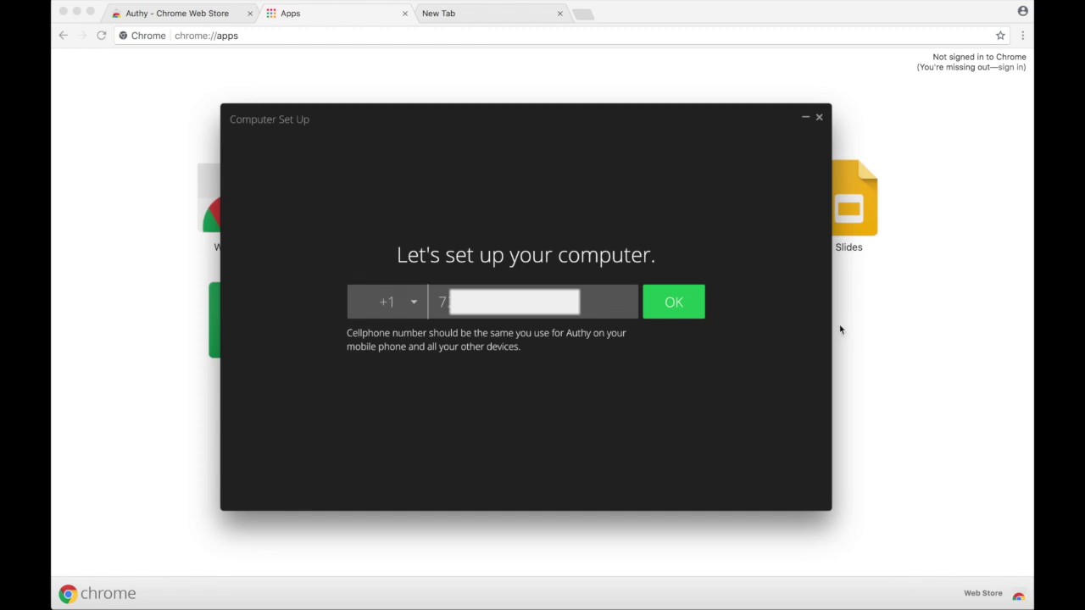
click(680, 308)
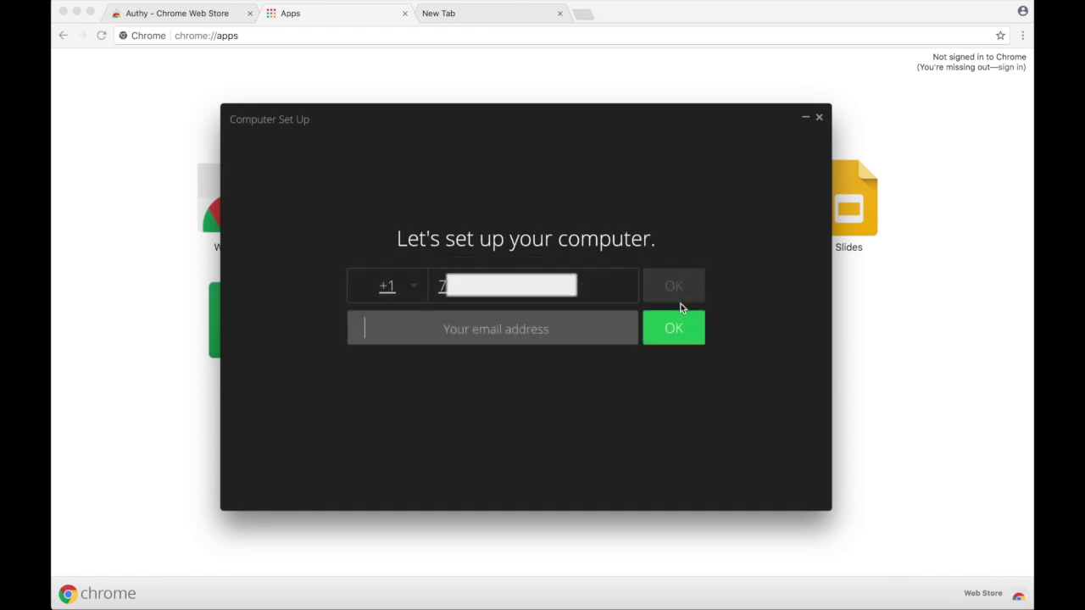
Enter and submit the account e-mail address in Authy's setup
click(596, 327)
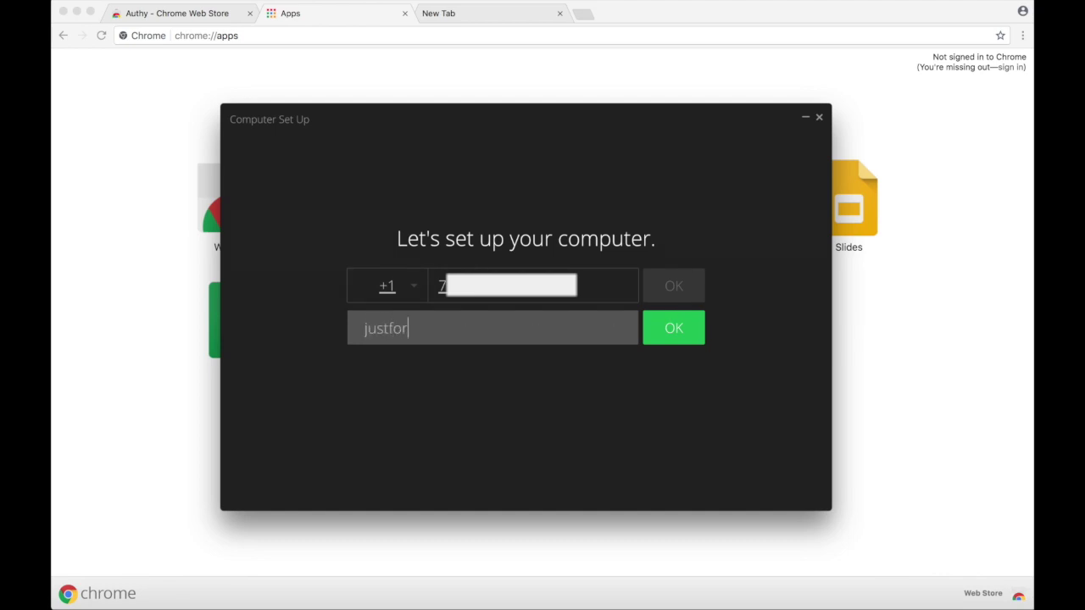
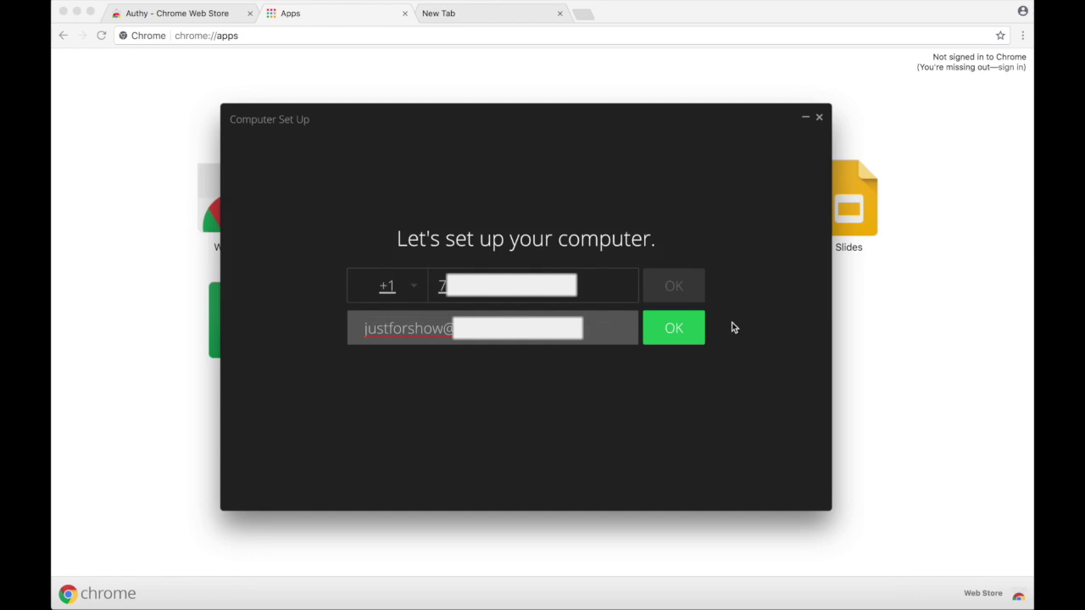
click(682, 336)
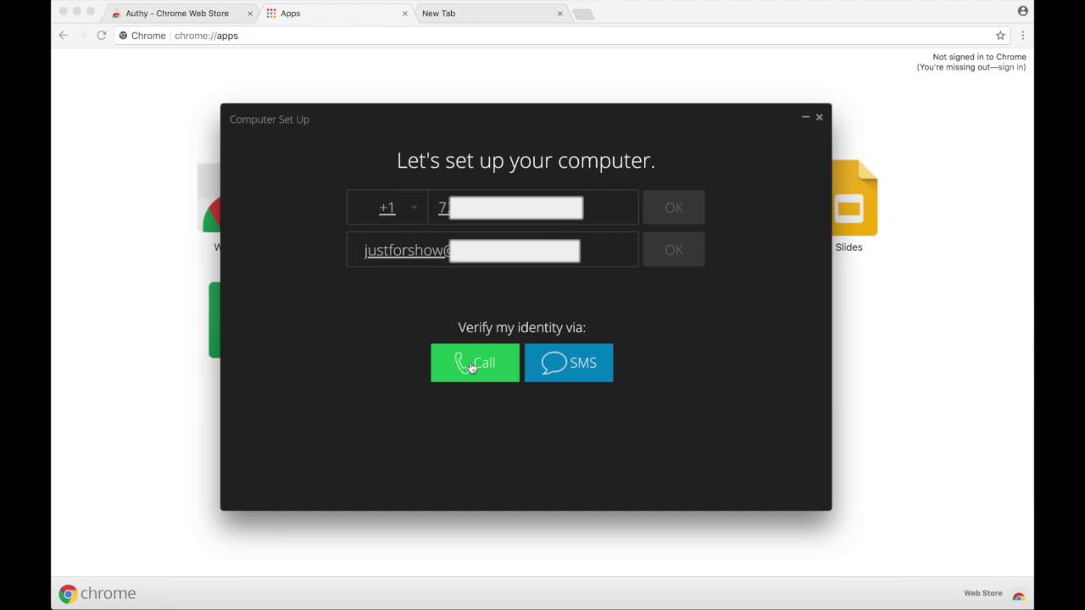
Request Authy's registration pin by SMS and enter the received pin to verify this computer
click(573, 365)
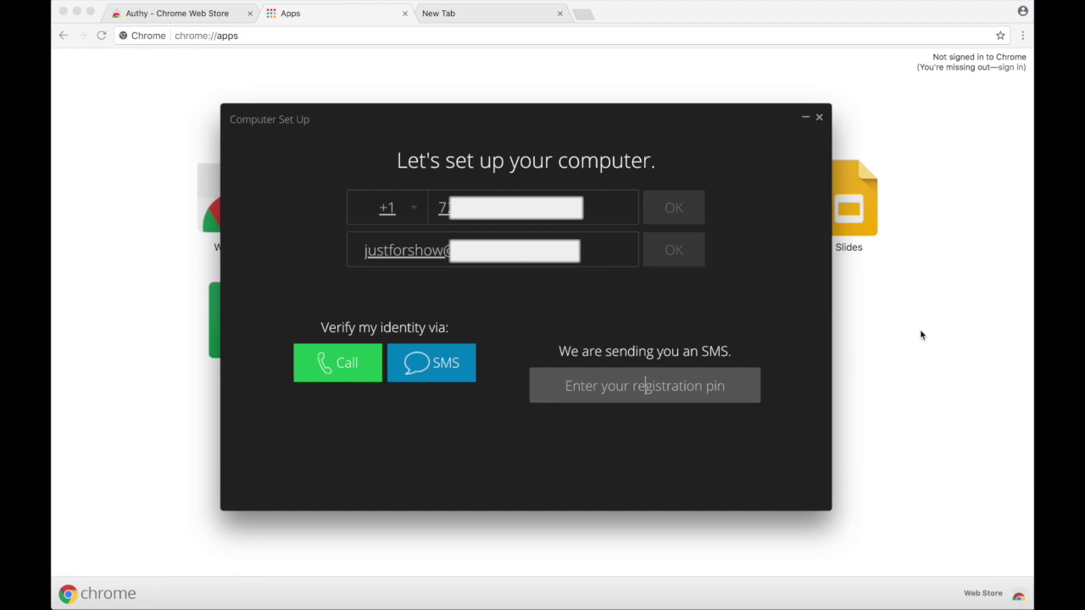
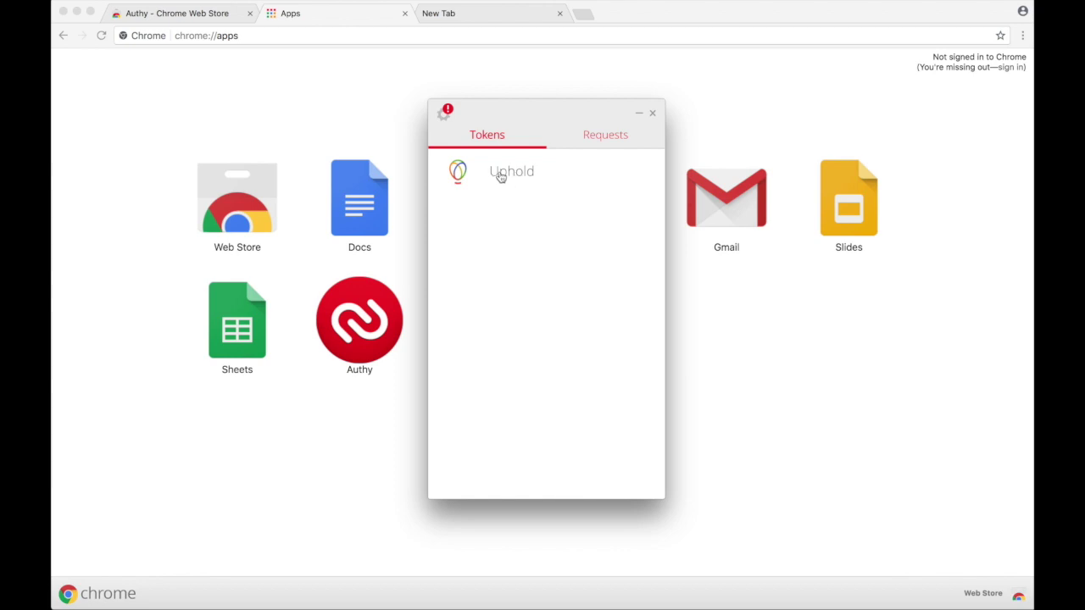
Show the Uphold token's current two-factor code in Authy and copy it
click(506, 174)
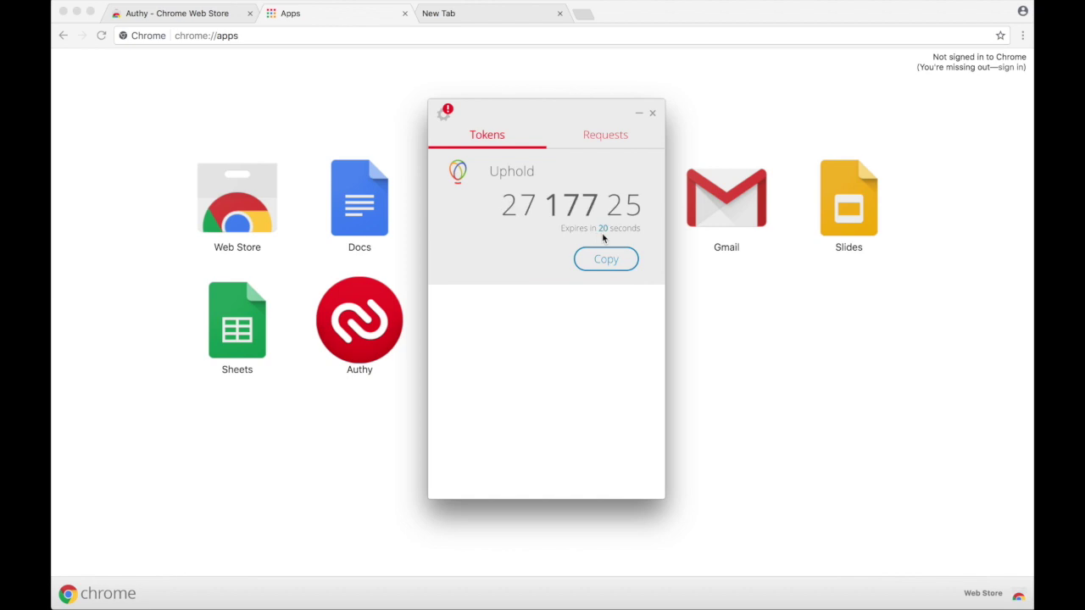
click(600, 261)
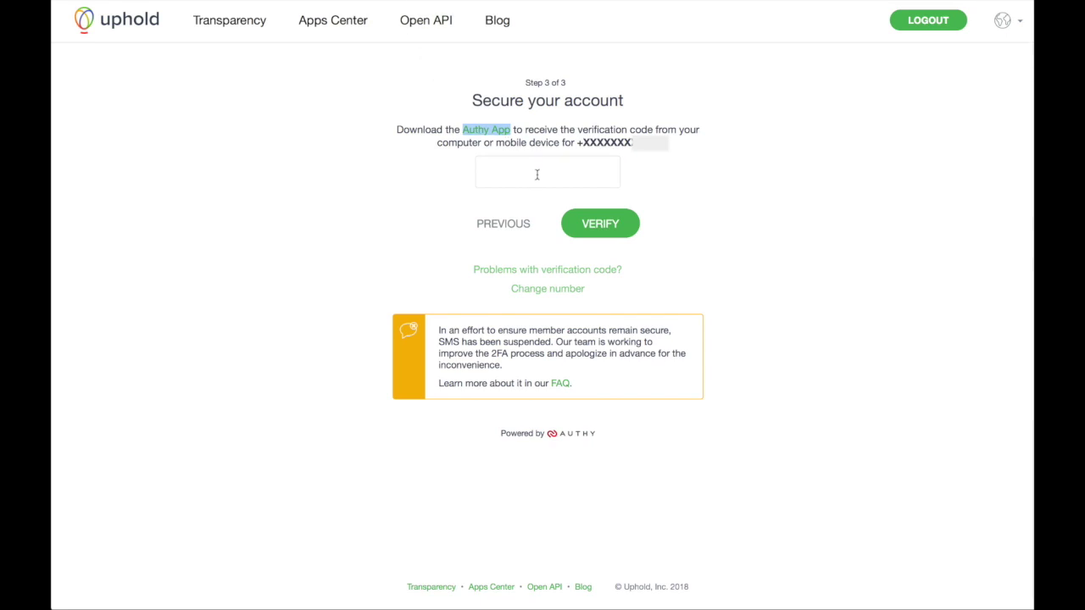
Paste the copied Authy code into Uphold's verification field, verify it, and continue past the welcome page
right_click(543, 180)
click(563, 206)
click(575, 219)
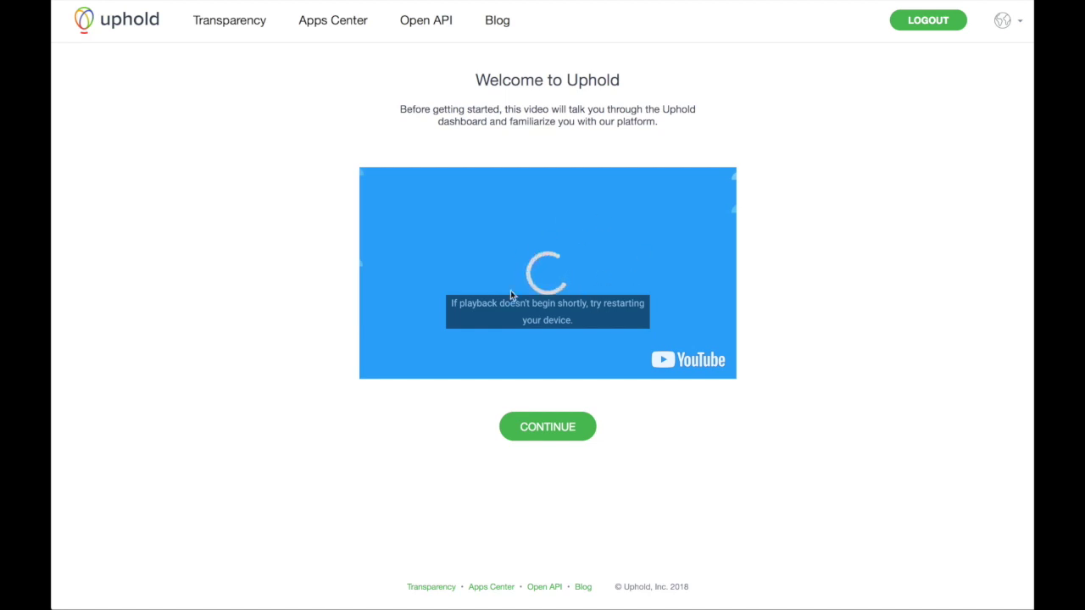
click(569, 427)
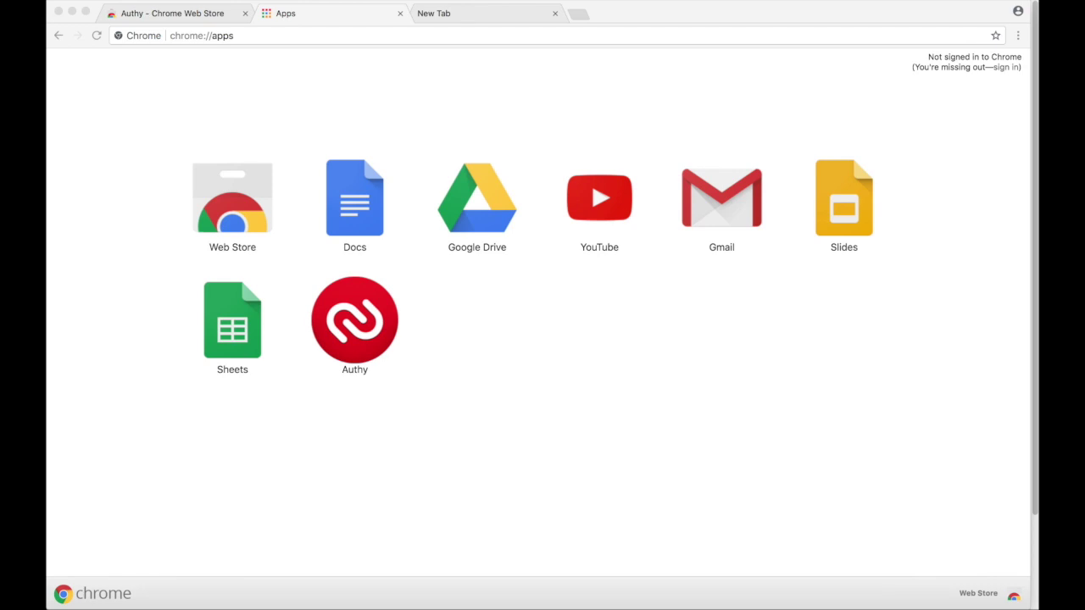
Drag the Authy Account Setup window up toward the top of the screen
drag(600, 291, 629, 78)
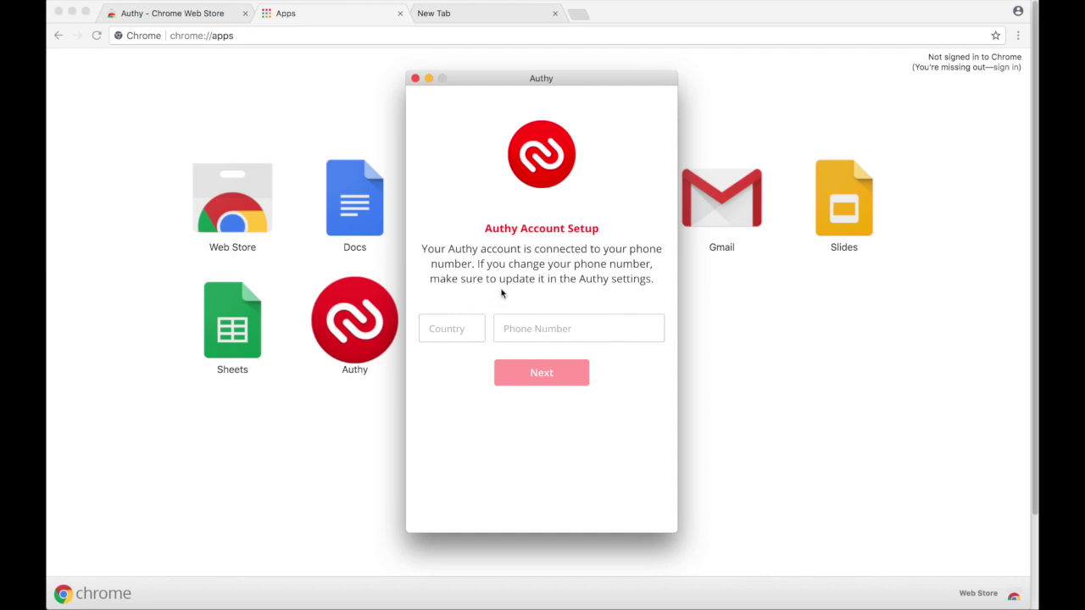
Select United States of America (+1), enter the account phone number, and submit it
click(455, 328)
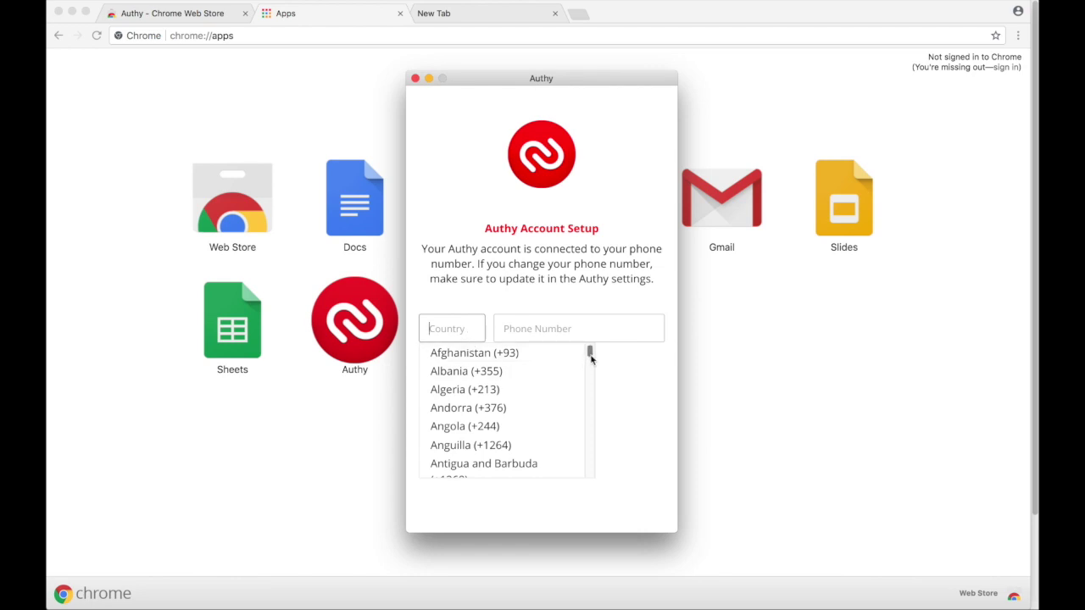
drag(590, 359, 590, 475)
click(511, 437)
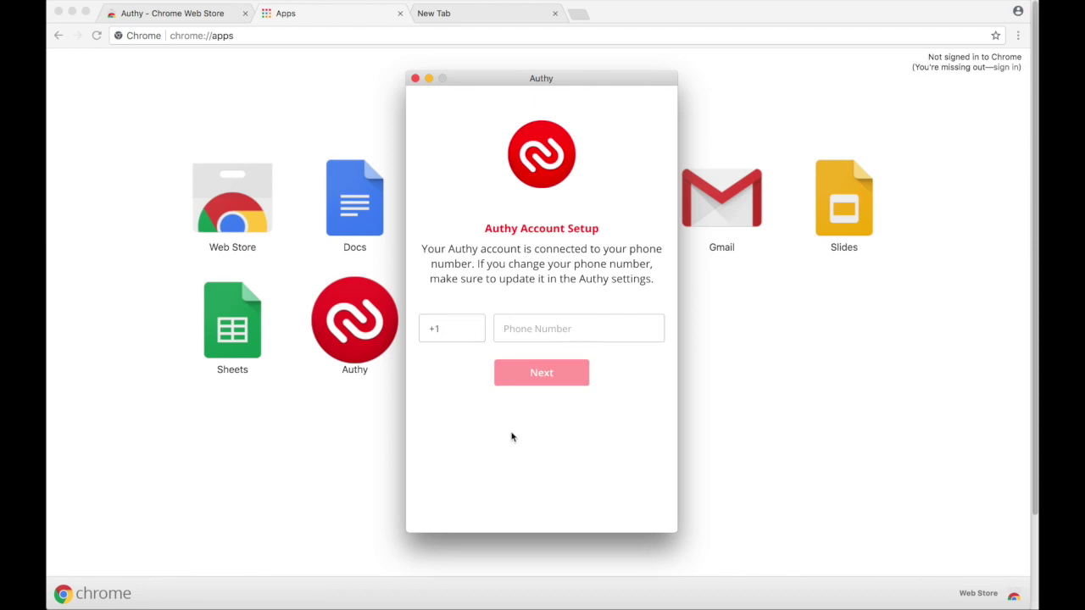
click(541, 331)
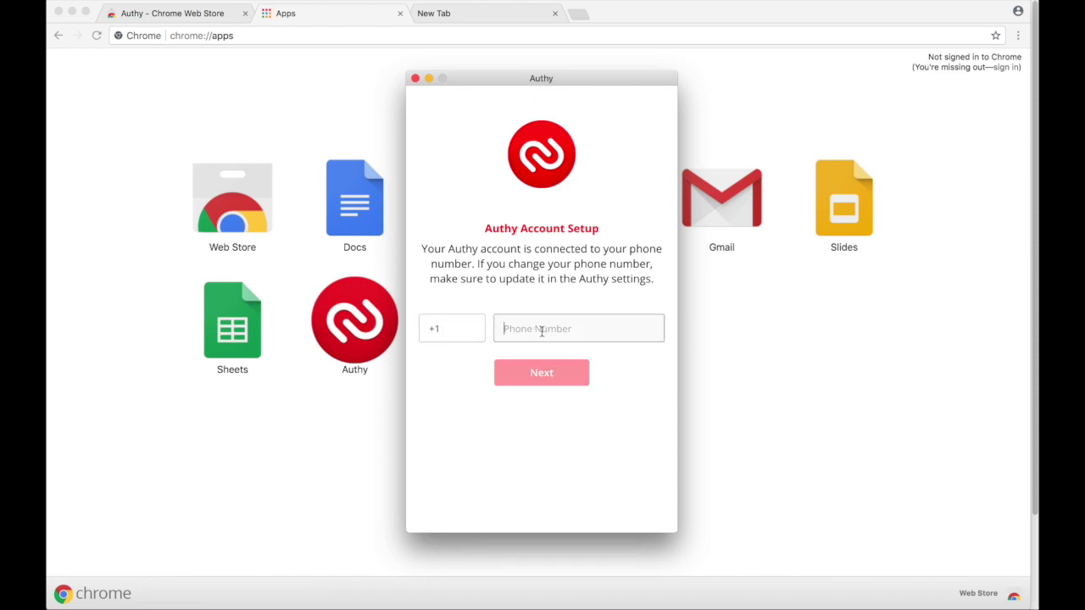
text(72)
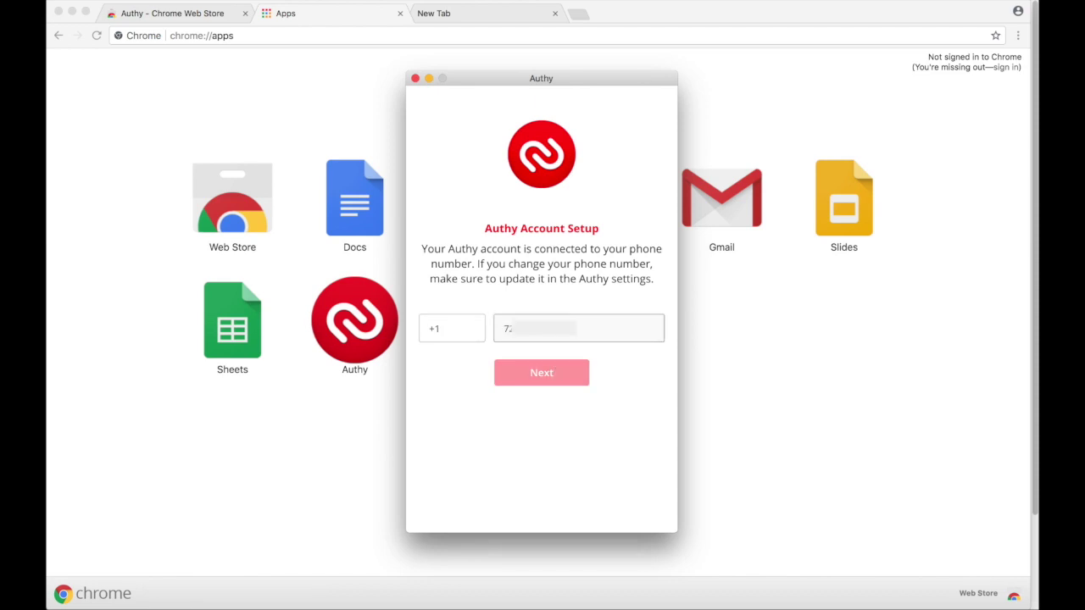
text(*)
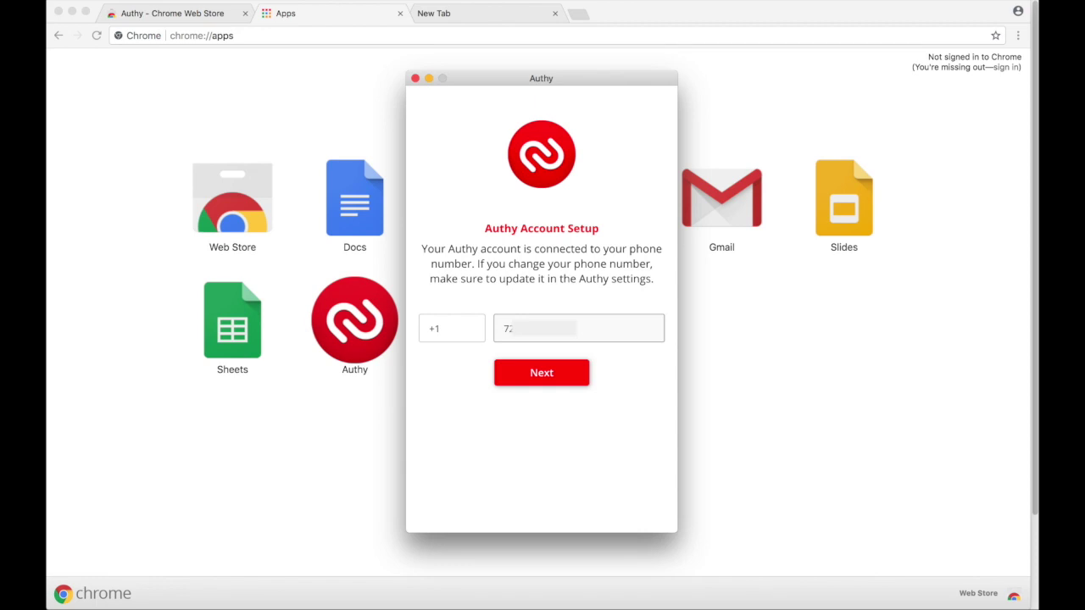
click(552, 373)
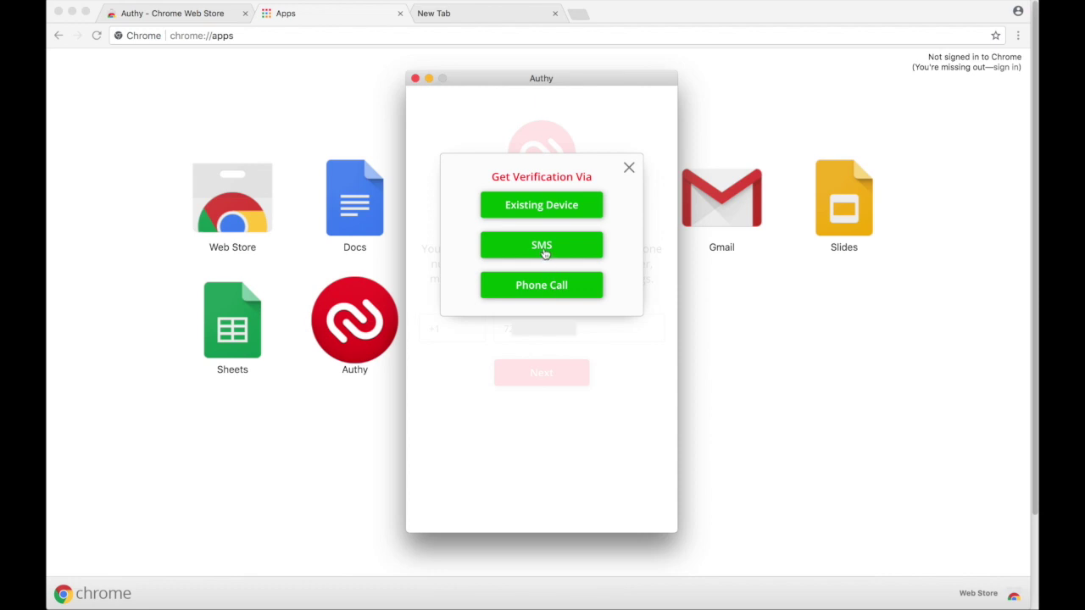
Choose SMS verification and type the 6-digit code received by text message
click(542, 247)
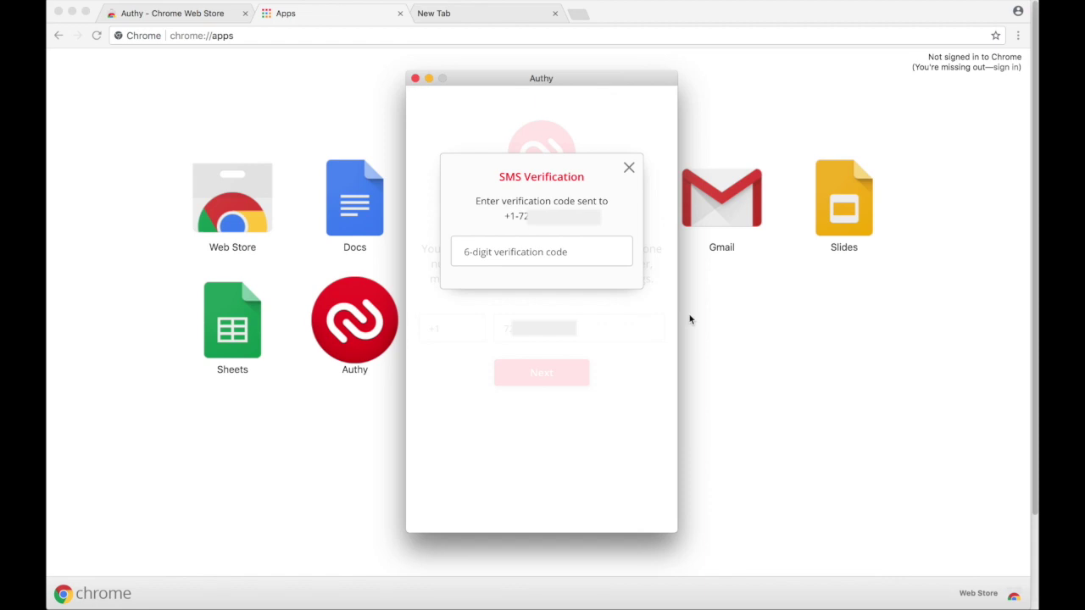
click(548, 262)
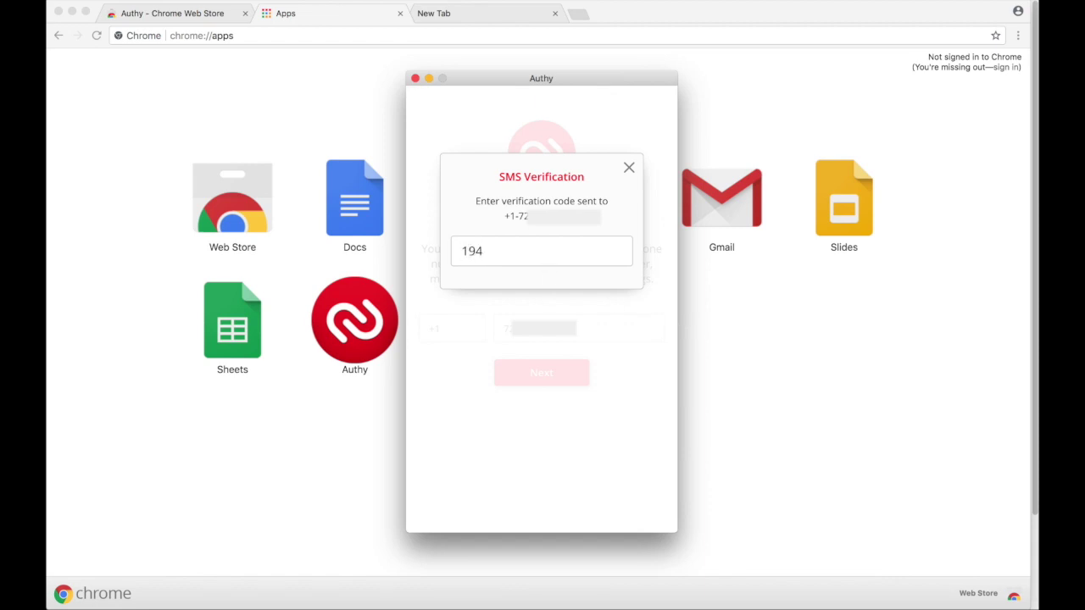
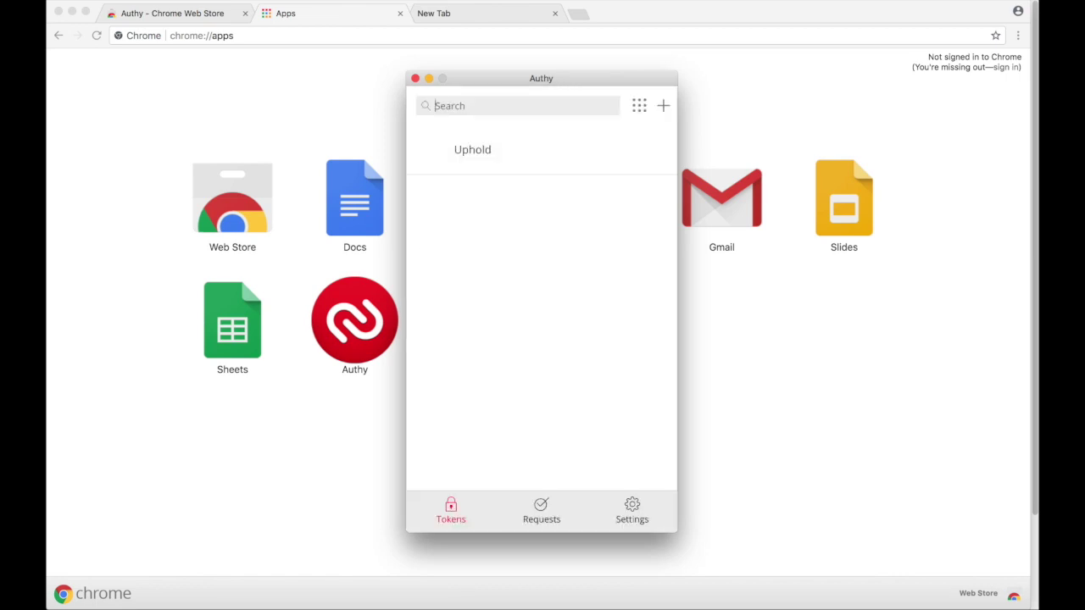